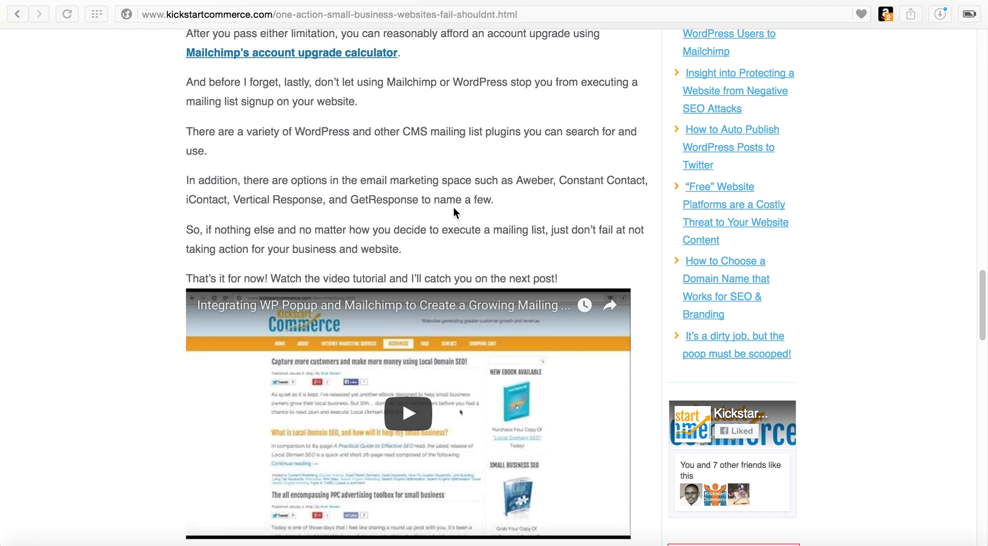
# - Scroll through the Kickstart Commerce article about mailing lists
pyautogui.scroll(10, 453, 207)
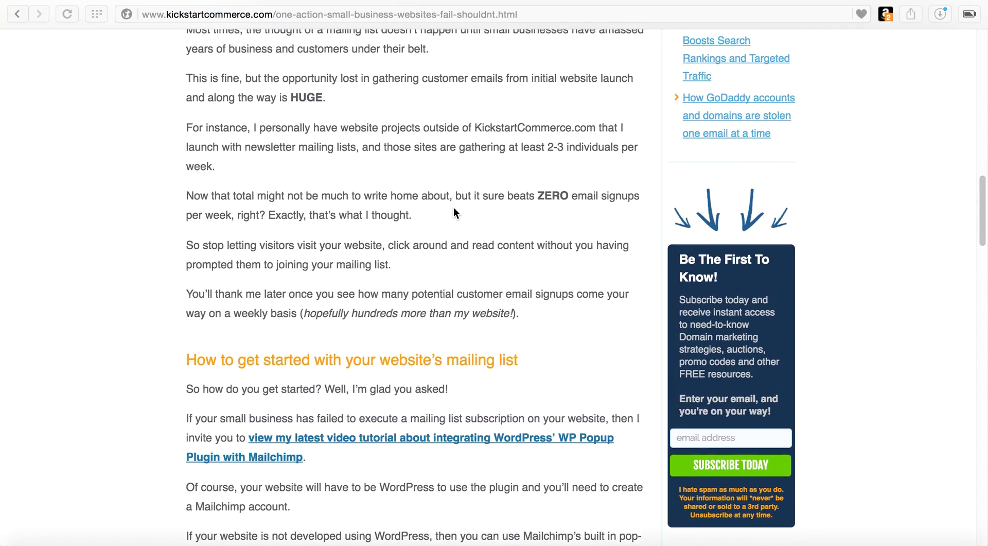
pyautogui.scroll(15, 453, 207)
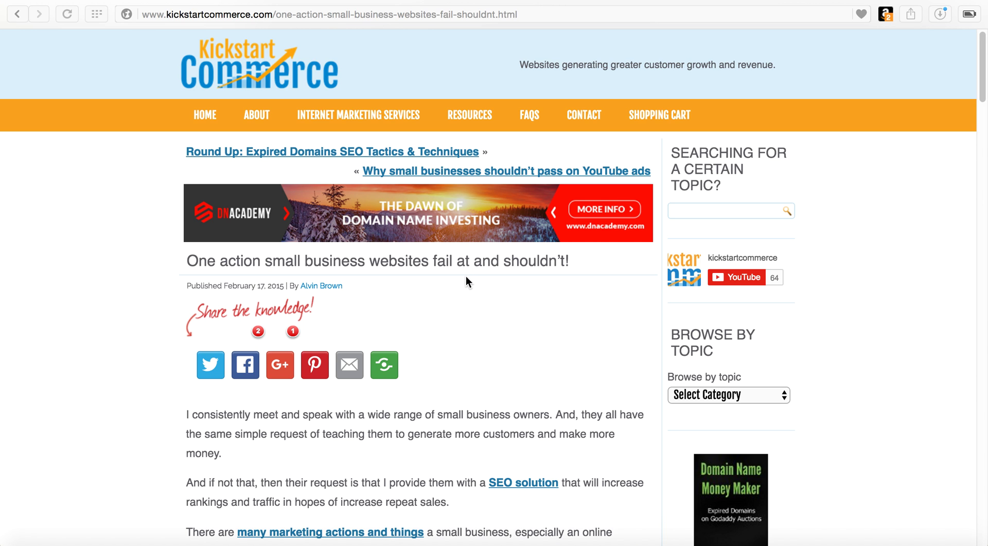
pyautogui.scroll(-15, 466, 277)
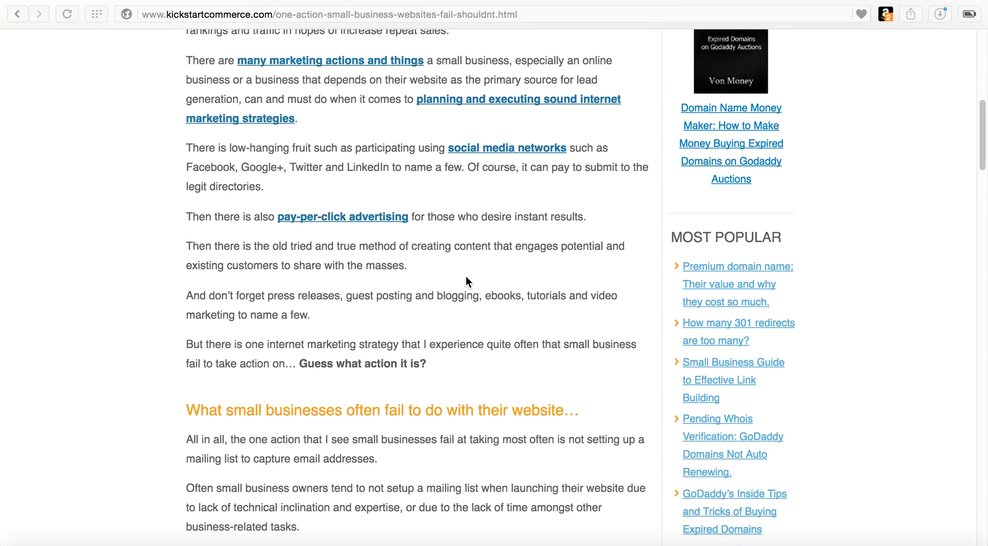
pyautogui.scroll(-15, 466, 281)
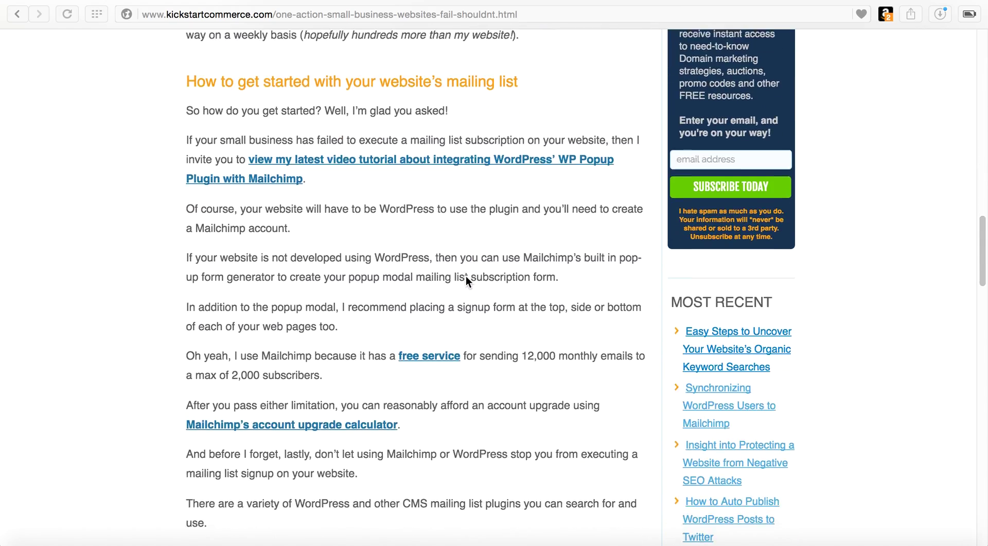
pyautogui.scroll(-5, 466, 281)
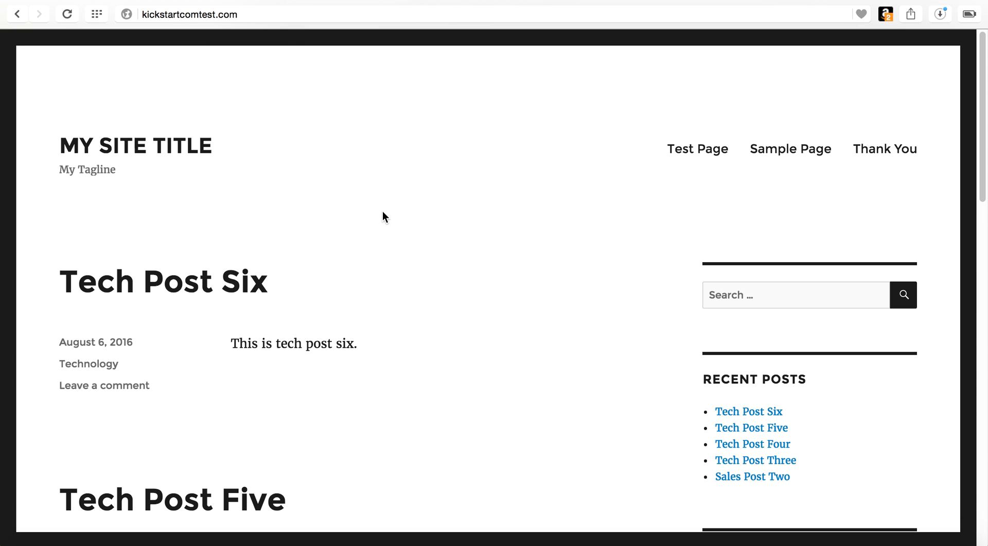
# - Load kickstartcomtest.com/wp-login.php to reach the WordPress login screen
pyautogui.press('super+r')
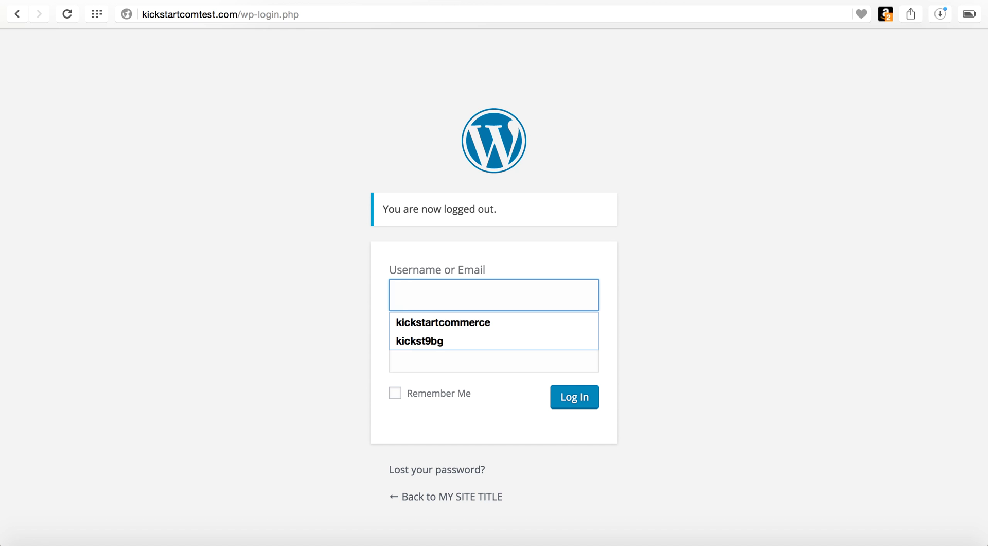
# - Log in with the autofilled saved username and the account password
pyautogui.write('ki')
pyautogui.press('Down')
pyautogui.press('Tab')
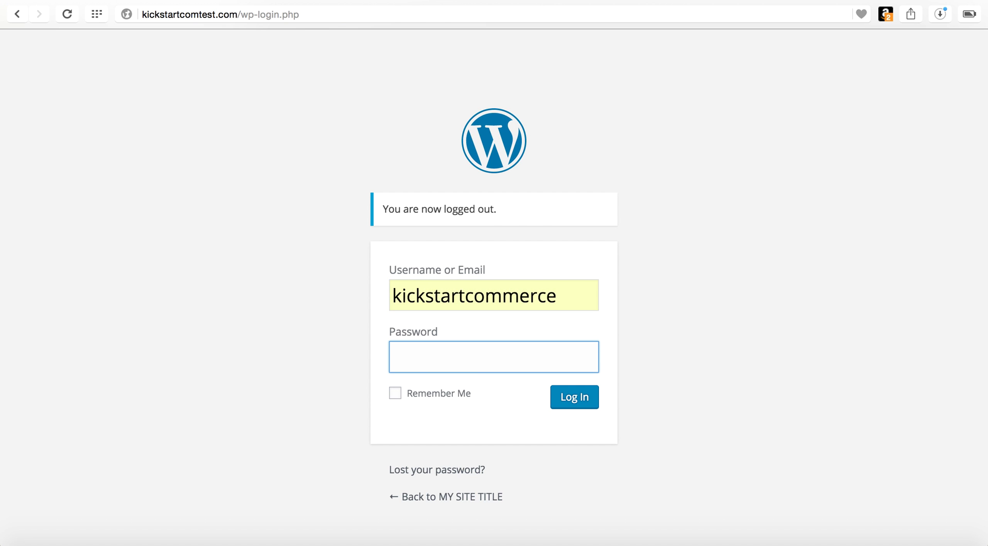
pyautogui.write('•••••••••••')
pyautogui.press('Return')
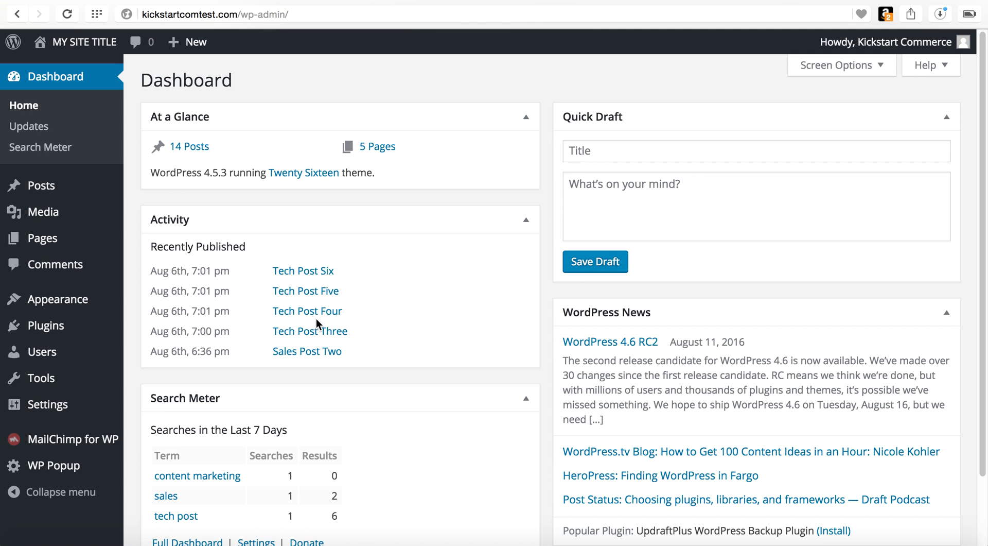
pyautogui.moveTo(113, 389)
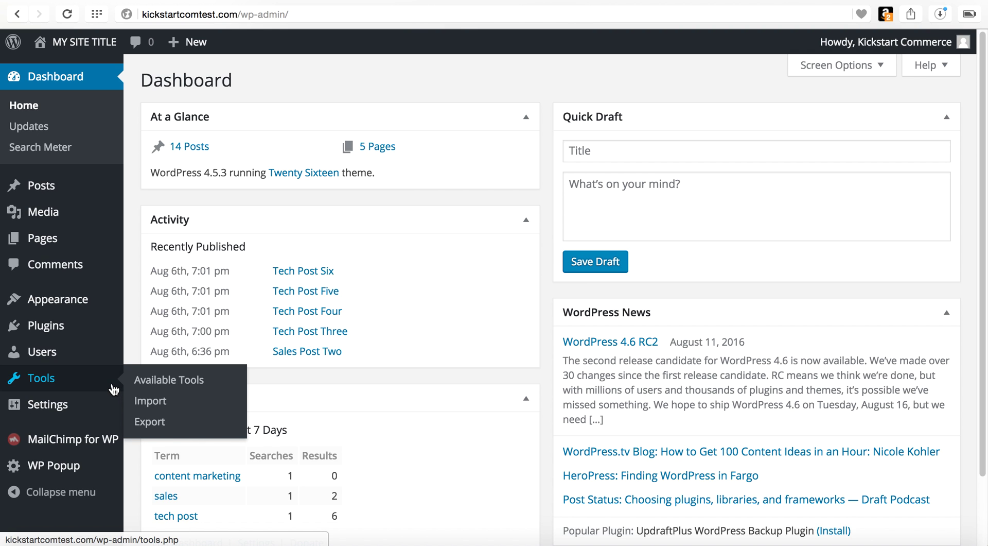
# - Search Add New plugins for 'scripts n styles', which is already installed
pyautogui.click(105, 332)
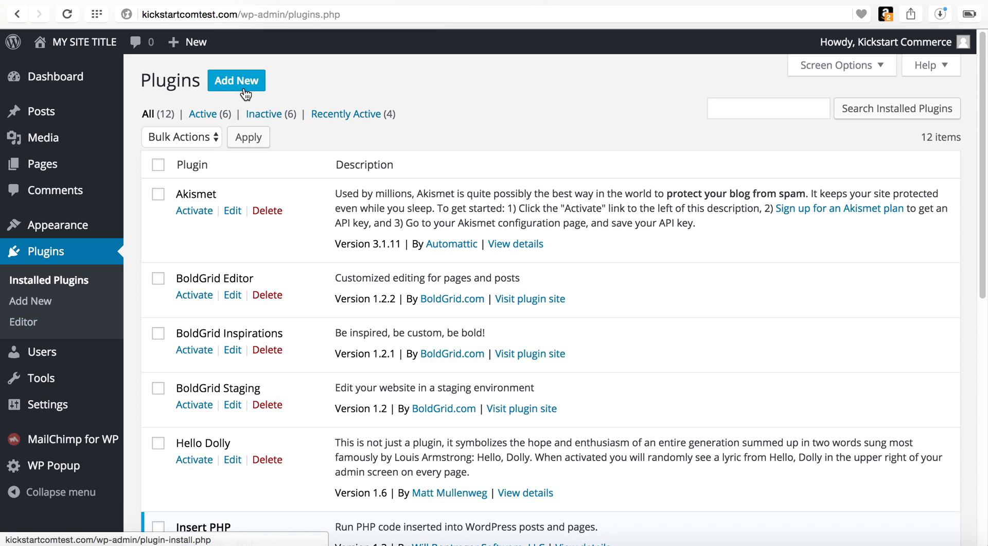
pyautogui.click(244, 90)
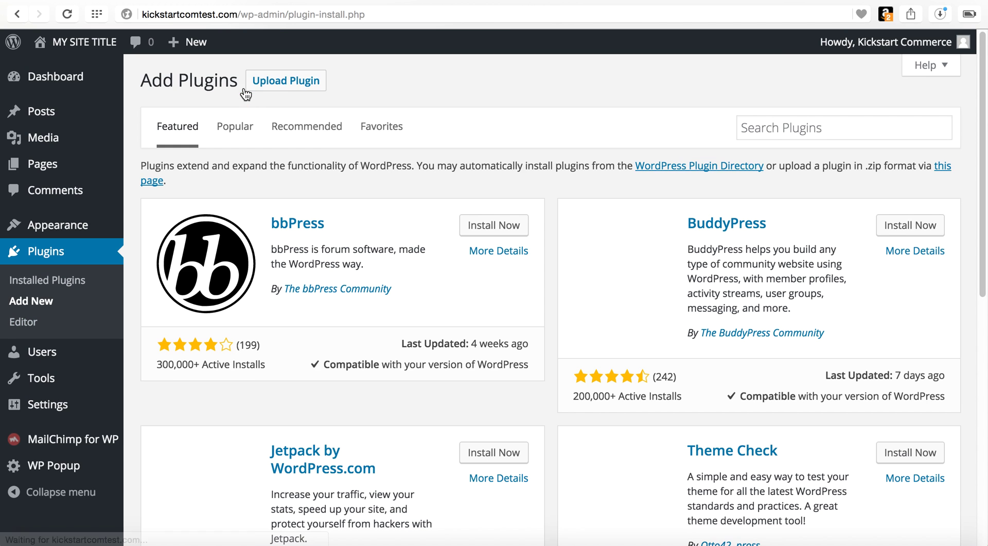
pyautogui.click(772, 130)
pyautogui.write('sty')
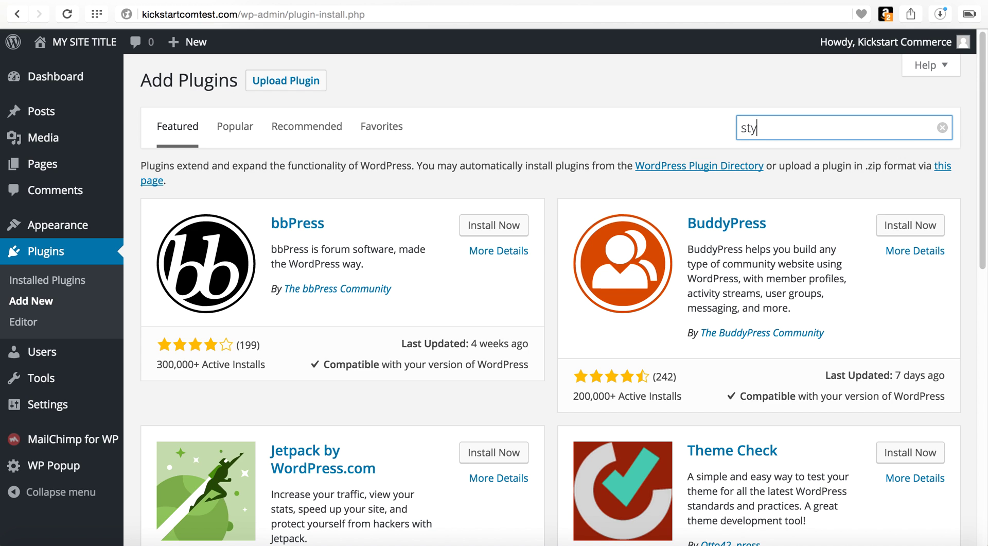
pyautogui.press('BackSpace')
pyautogui.press('BackSpace')
pyautogui.write('cripts n')
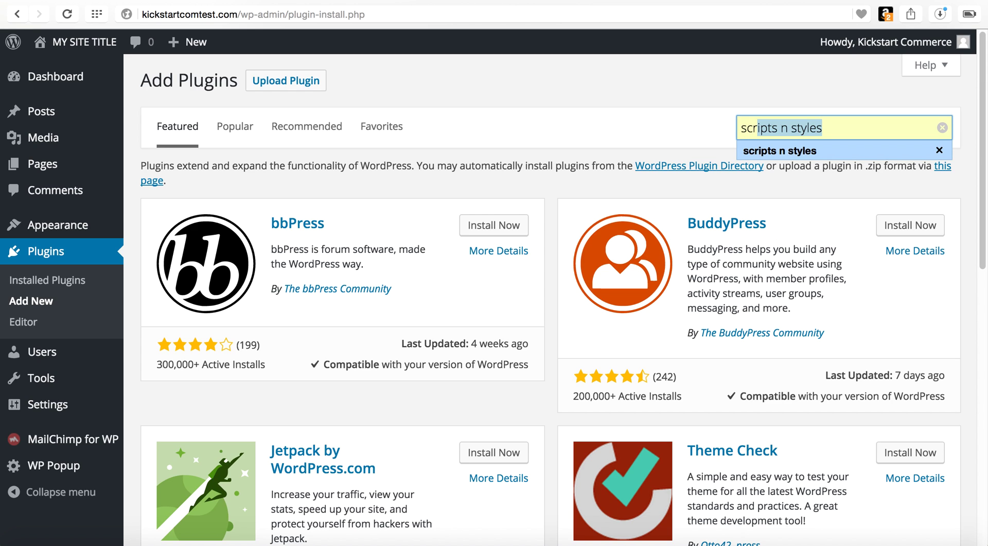
pyautogui.press('Return')
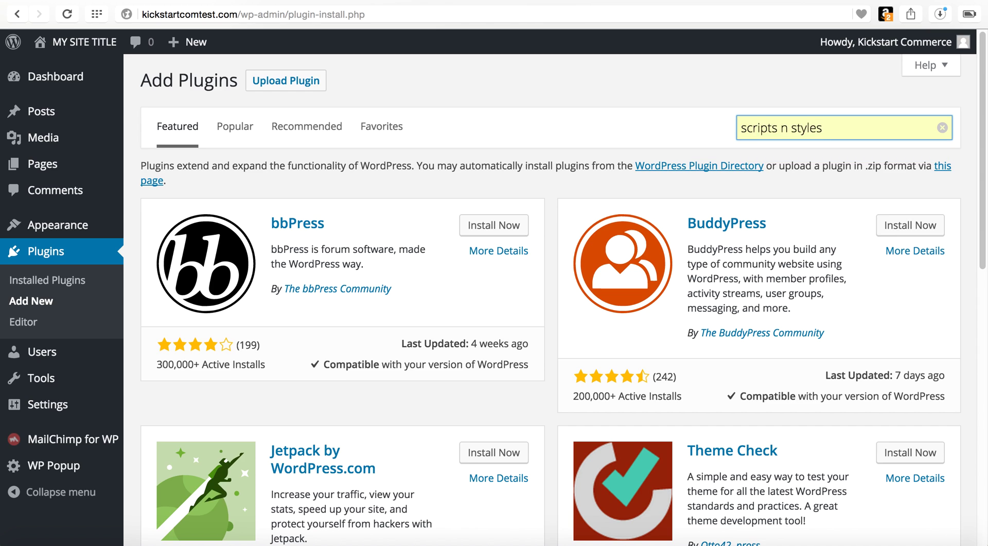
pyautogui.click(845, 127)
pyautogui.press('Return')
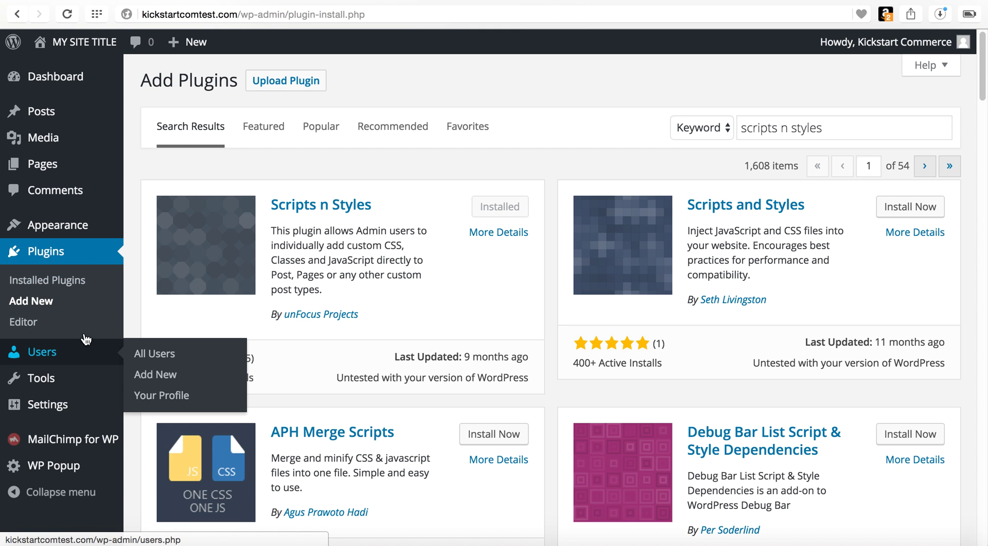
# - Activate Scripts n Styles from the Installed Plugins list
pyautogui.click(90, 258)
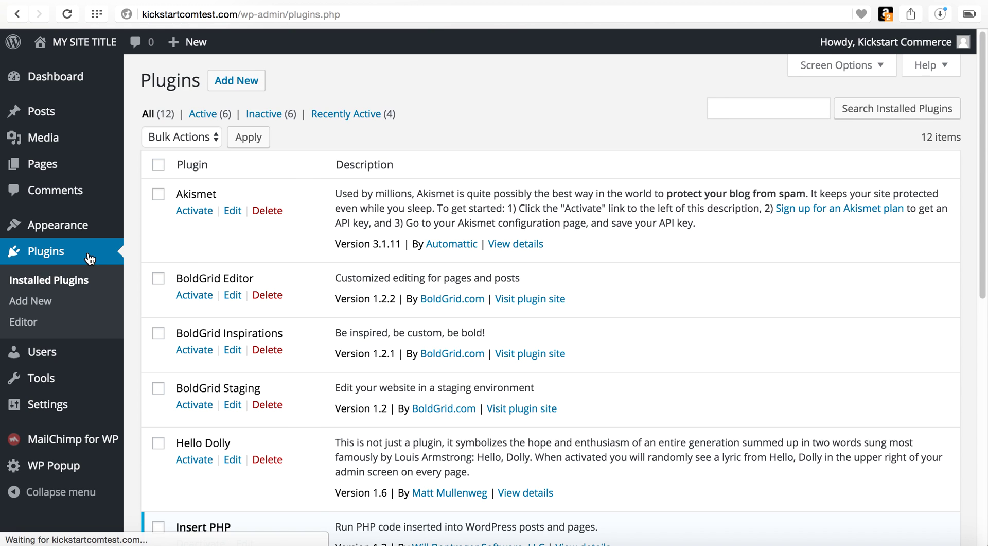
pyautogui.scroll(-8, 274, 271)
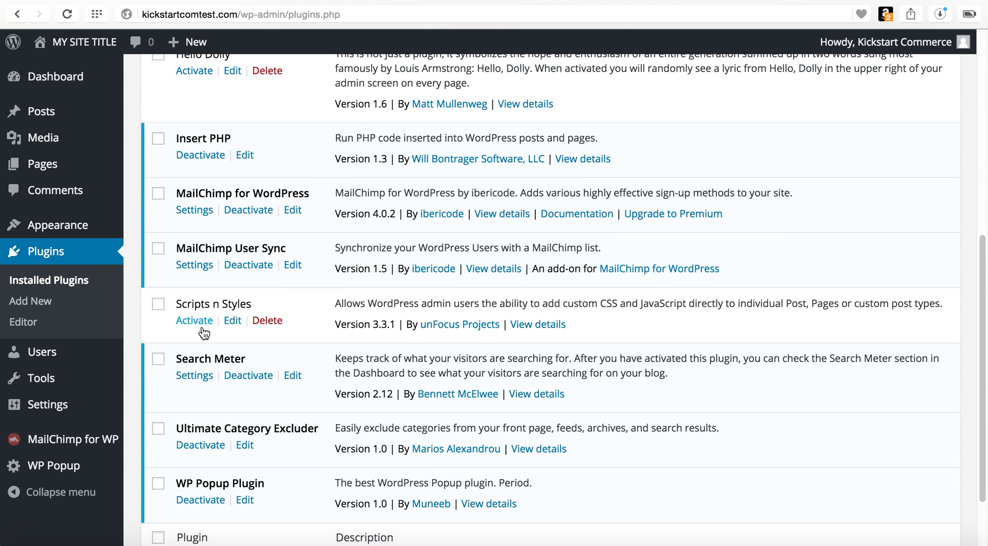
pyautogui.click(197, 324)
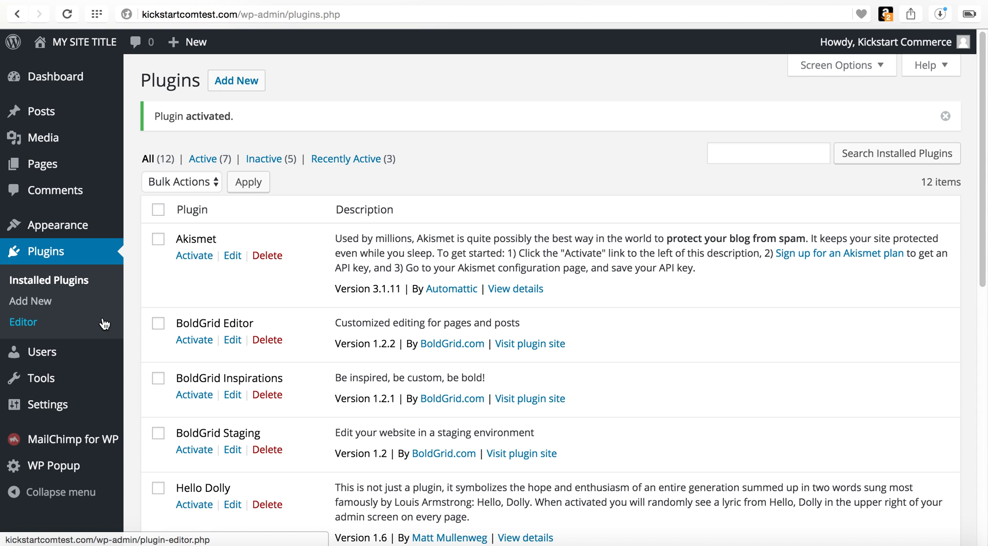
# - Open the Scripts n Styles global settings and delete the existing popup CSS code
pyautogui.moveTo(80, 387)
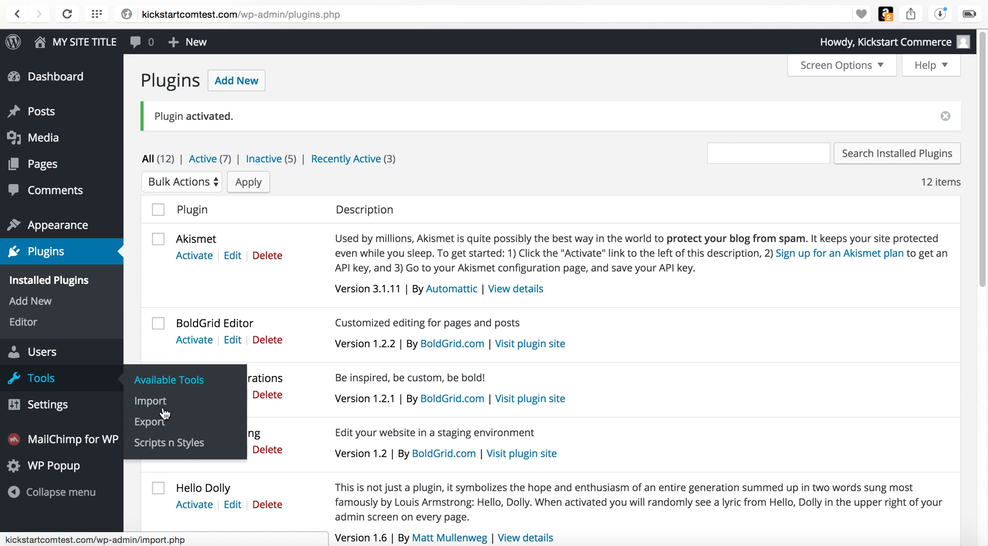
pyautogui.click(173, 444)
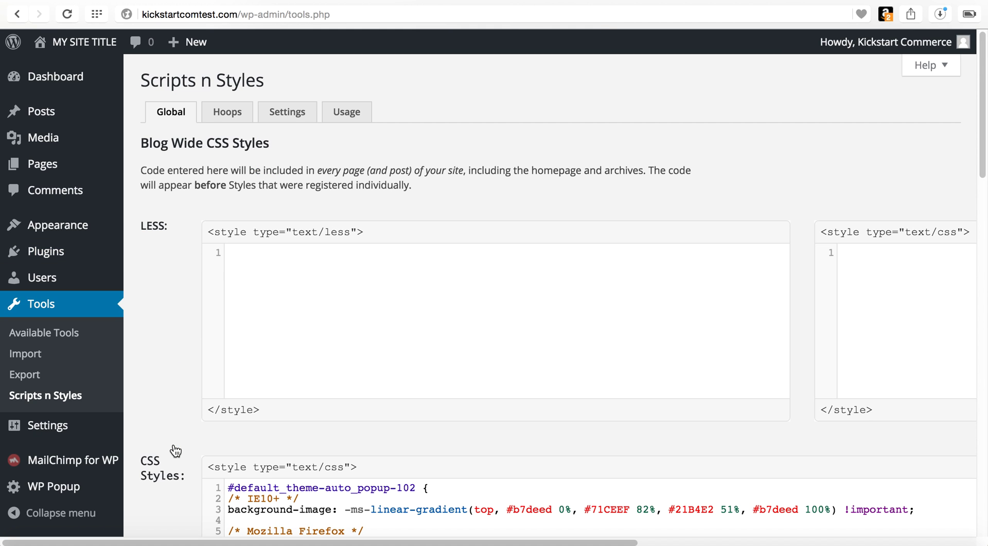
pyautogui.scroll(-5, 176, 451)
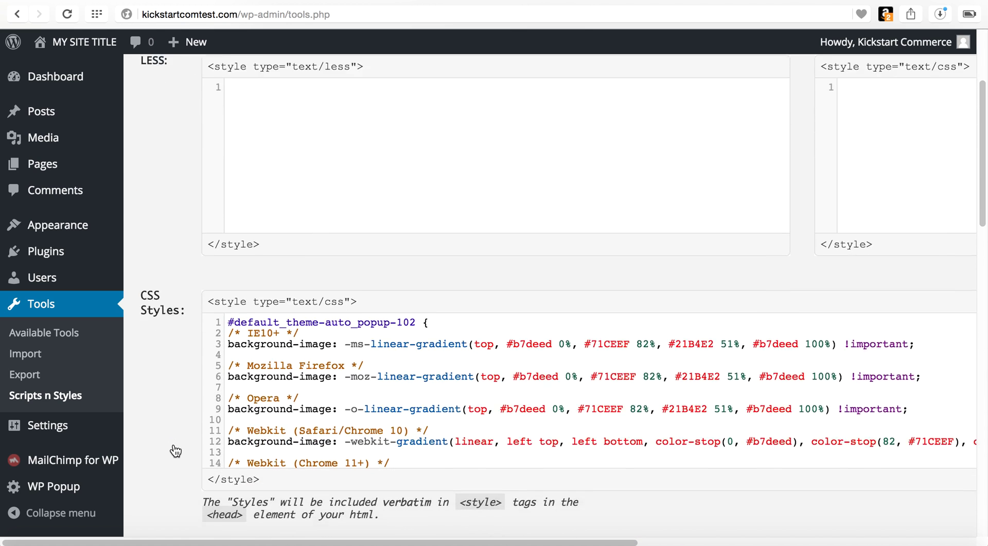
pyautogui.scroll(-2, 175, 451)
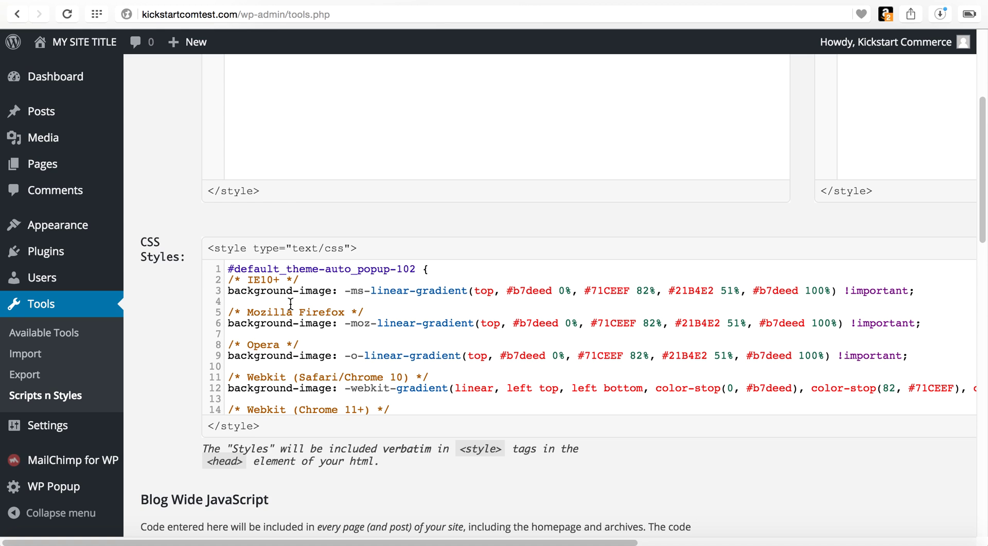
pyautogui.moveTo(228, 268); pyautogui.dragTo(228, 366)
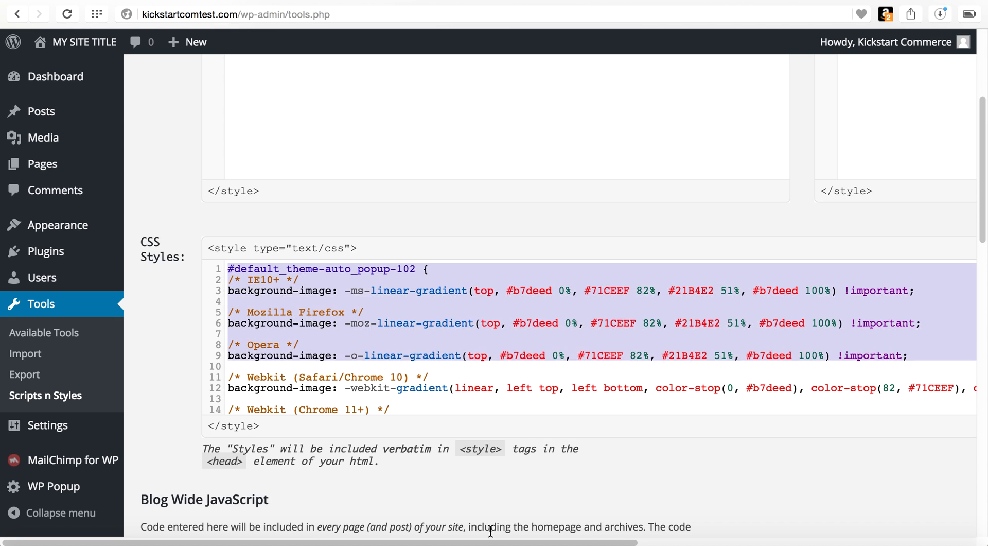
pyautogui.moveTo(491, 531); pyautogui.dragTo(491, 534)
pyautogui.press('BackSpace')
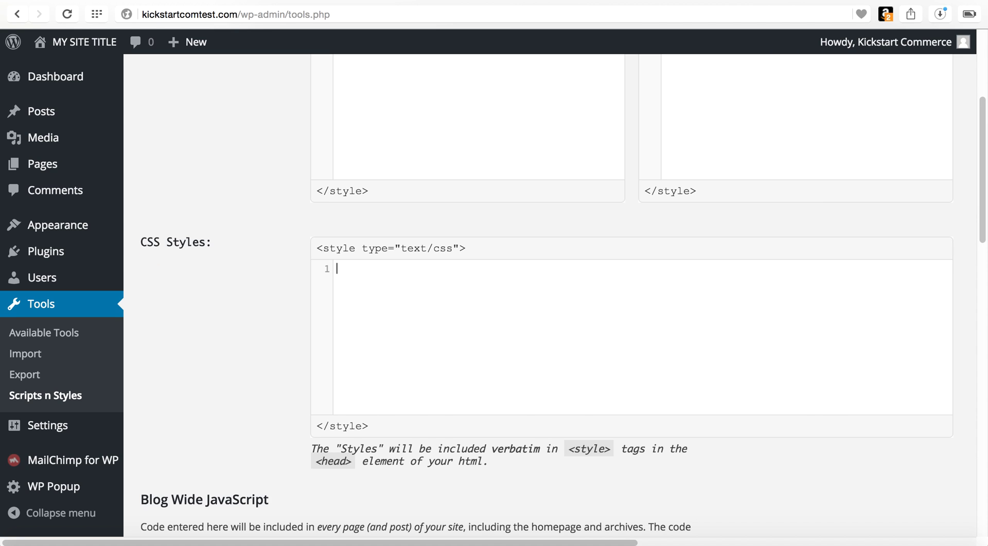
# - Delete the existing body script code and save the Scripts n Styles settings
pyautogui.scroll(-15, 241, 405)
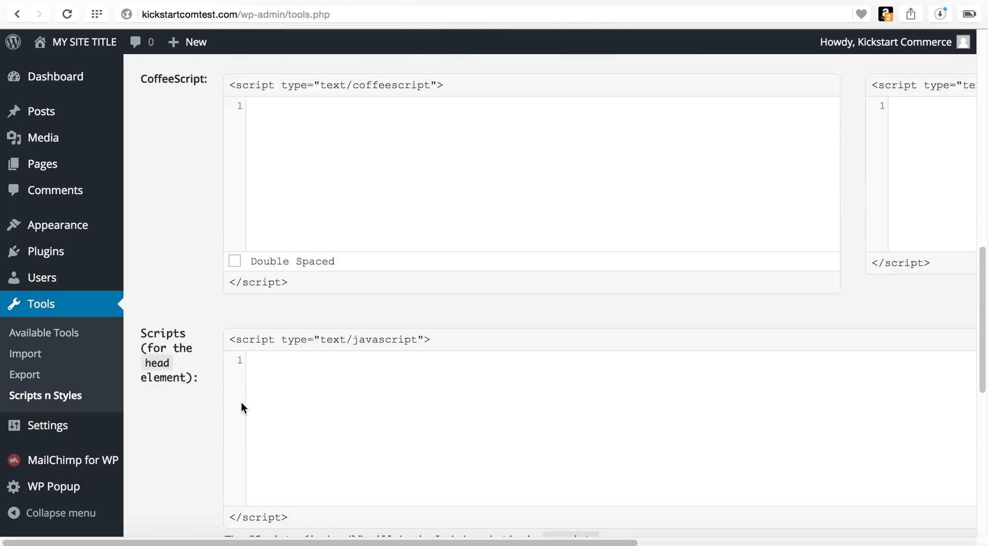
pyautogui.scroll(-1, 241, 407)
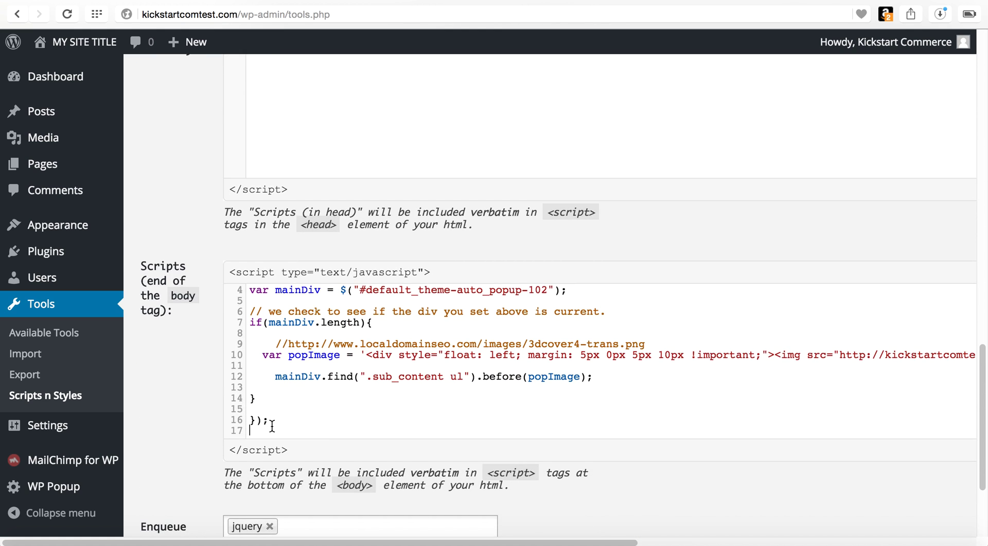
pyautogui.moveTo(272, 426); pyautogui.dragTo(243, 190)
pyautogui.press('BackSpace')
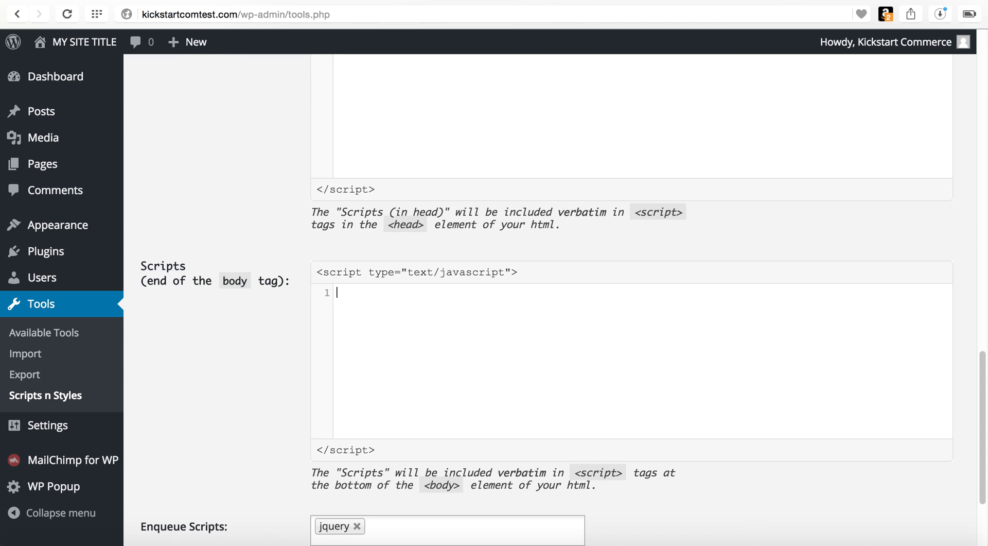
pyautogui.scroll(-3, 228, 334)
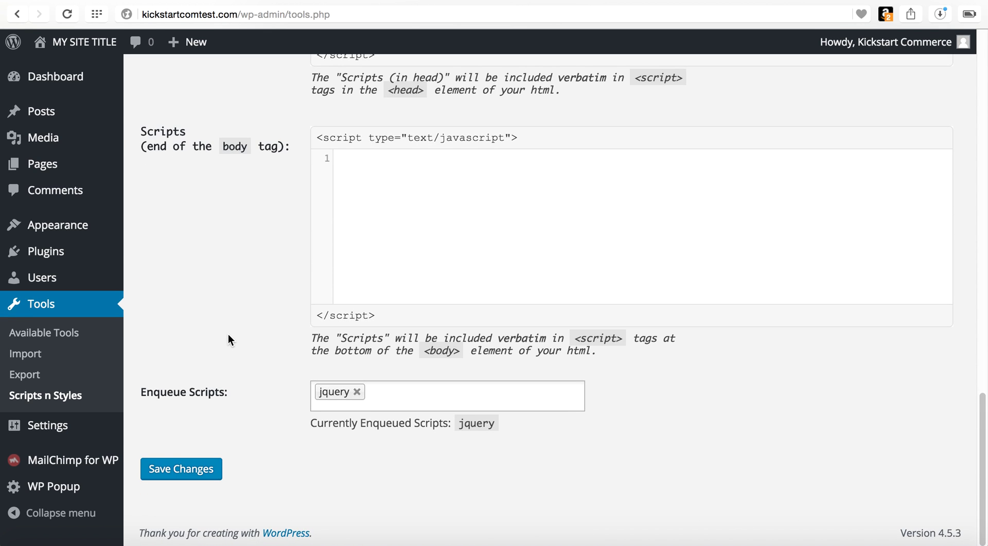
pyautogui.click(183, 469)
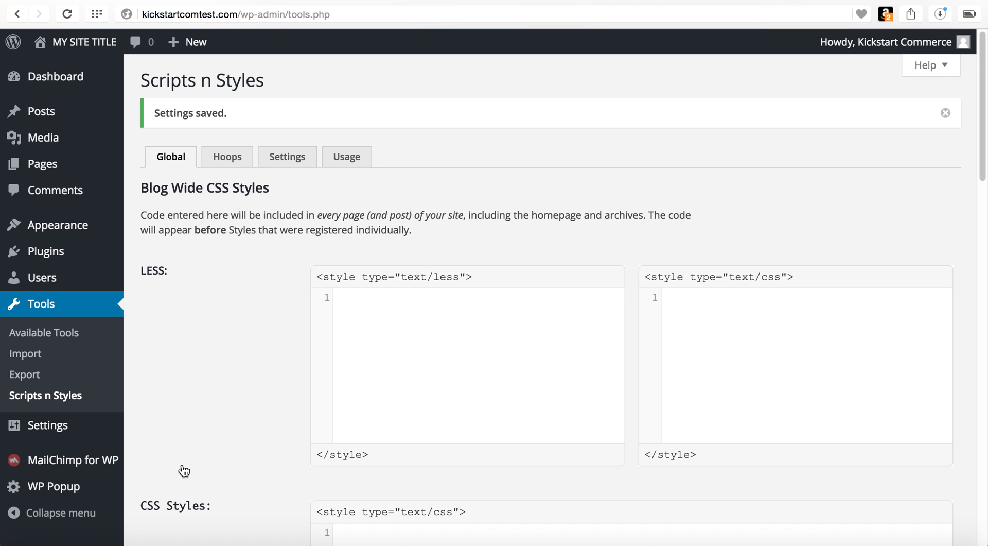
pyautogui.moveTo(61, 227)
# - Edit the Newsletter Sign Up popup and check its header, Benefit #3 and First Name fields
pyautogui.moveTo(70, 470)
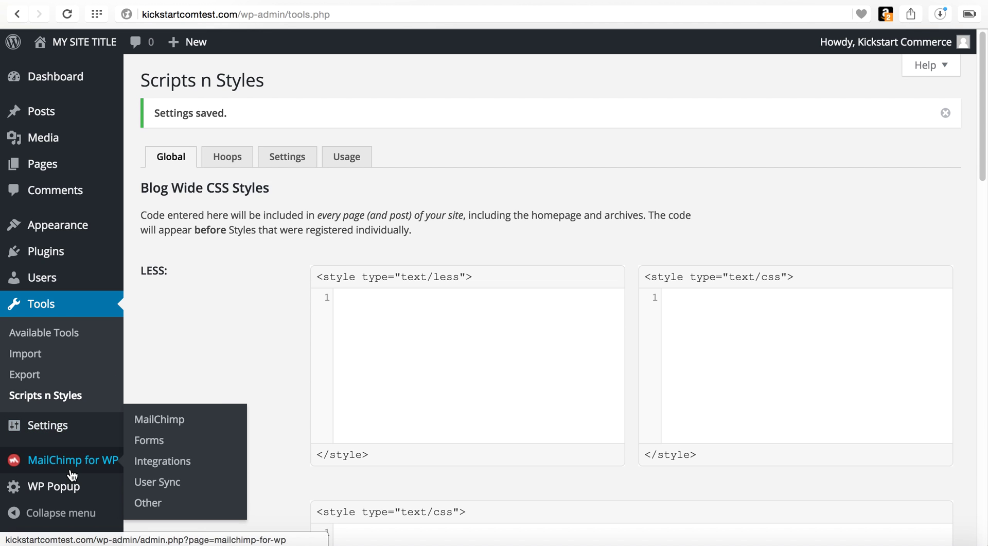
pyautogui.click(72, 487)
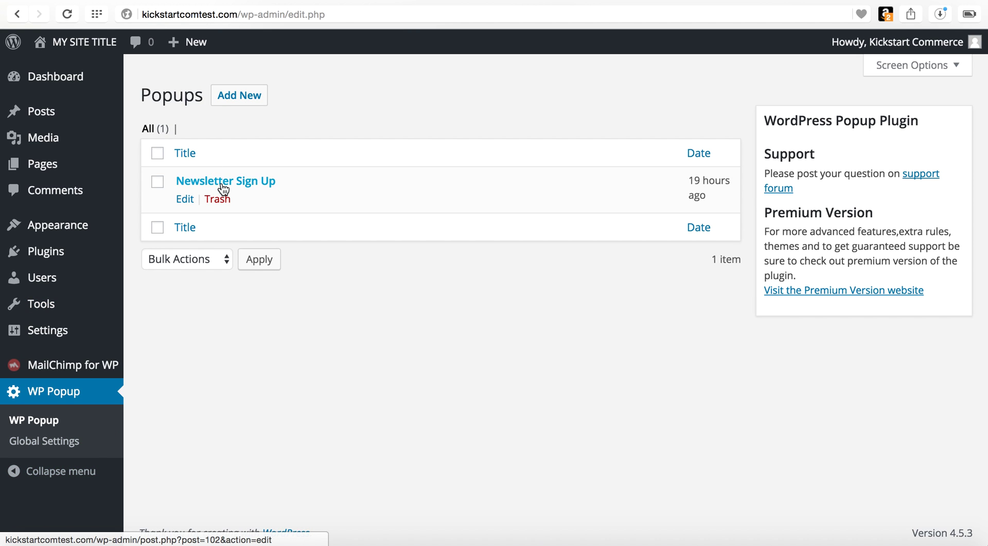
pyautogui.click(185, 200)
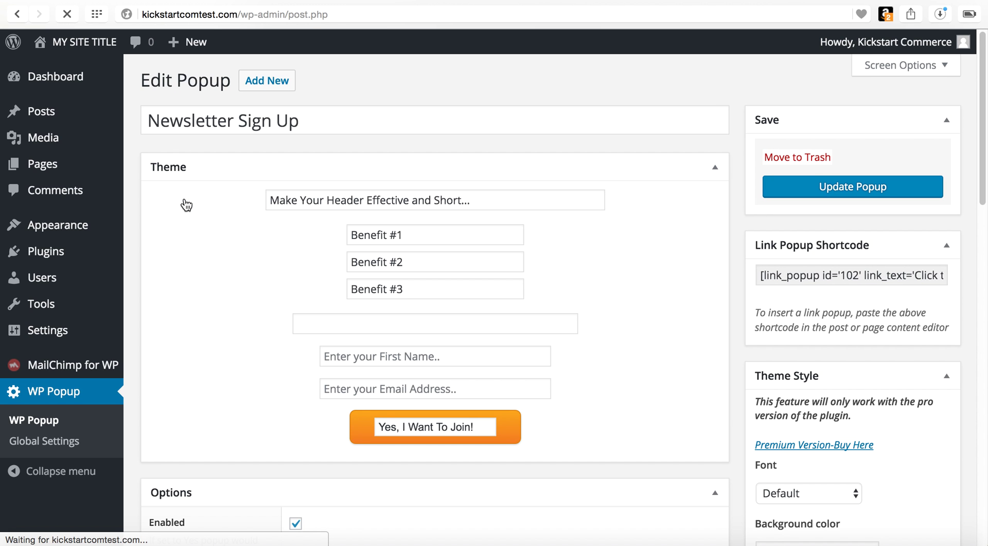
pyautogui.click(443, 200)
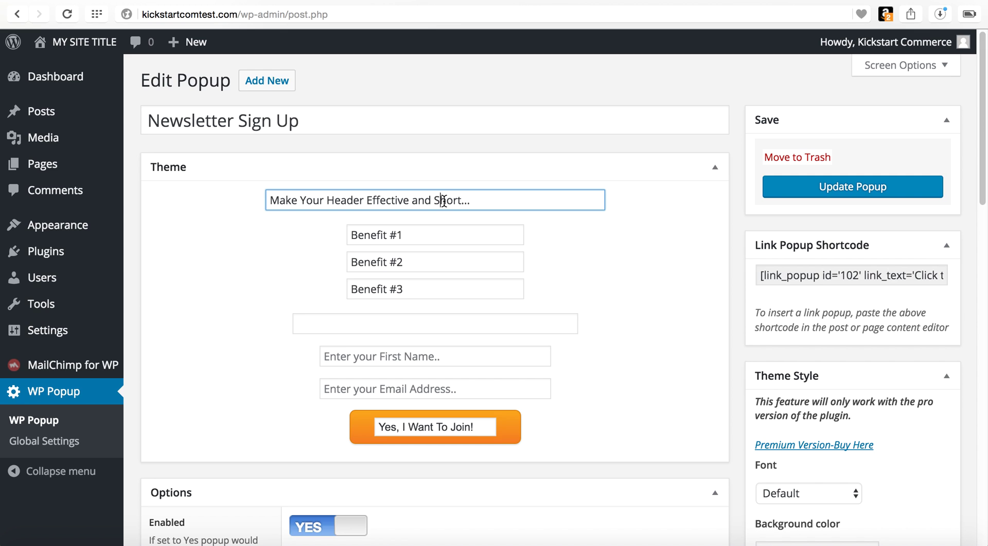
pyautogui.click(443, 332)
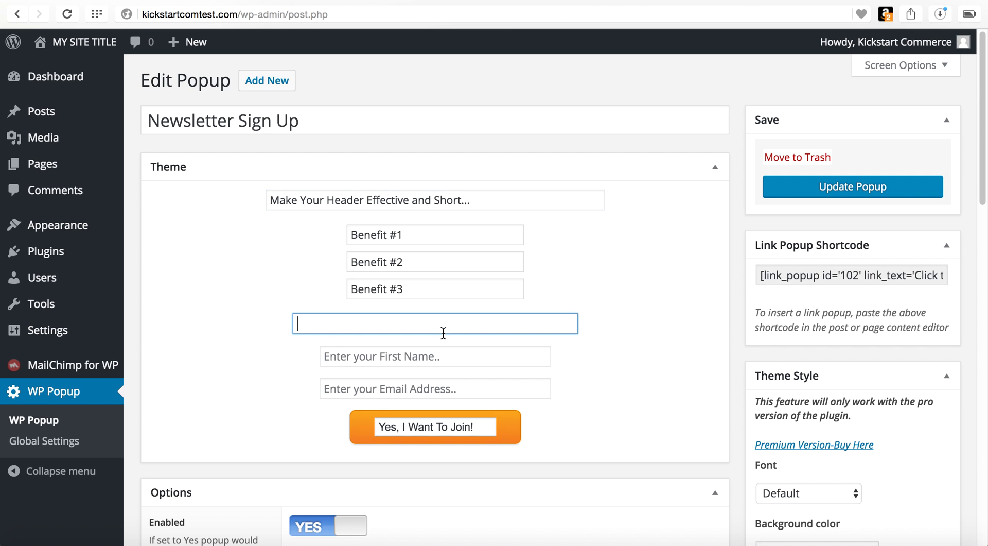
pyautogui.click(449, 360)
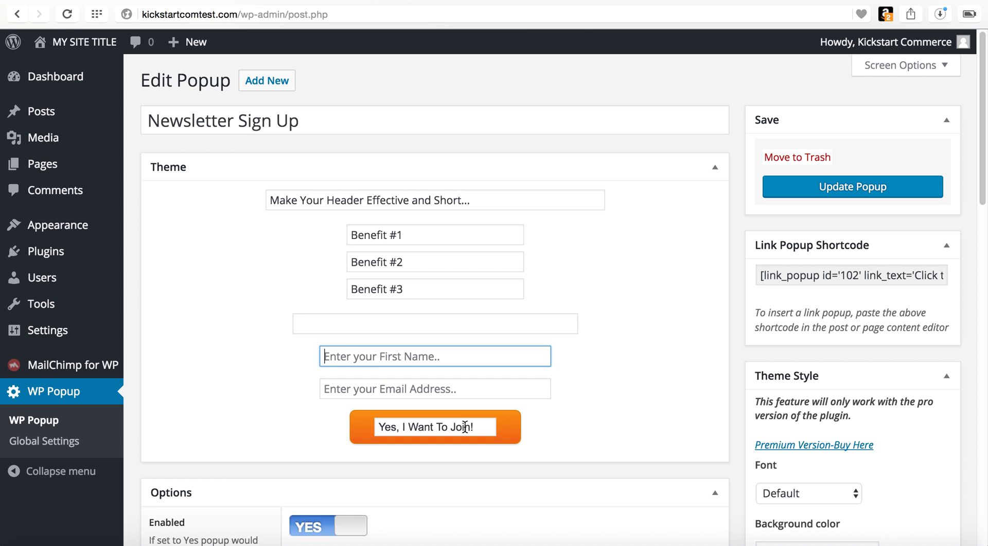
pyautogui.scroll(-1, 464, 426)
# - Update the popup, review its Options rules, and switch to the live site window
pyautogui.click(885, 160)
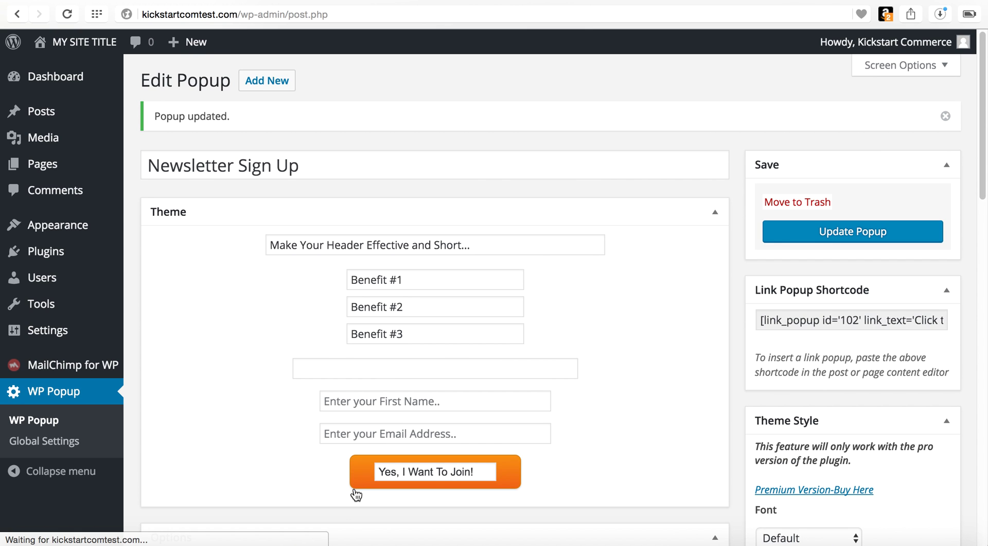
pyautogui.scroll(-5, 353, 490)
pyautogui.scroll(-6, 282, 417)
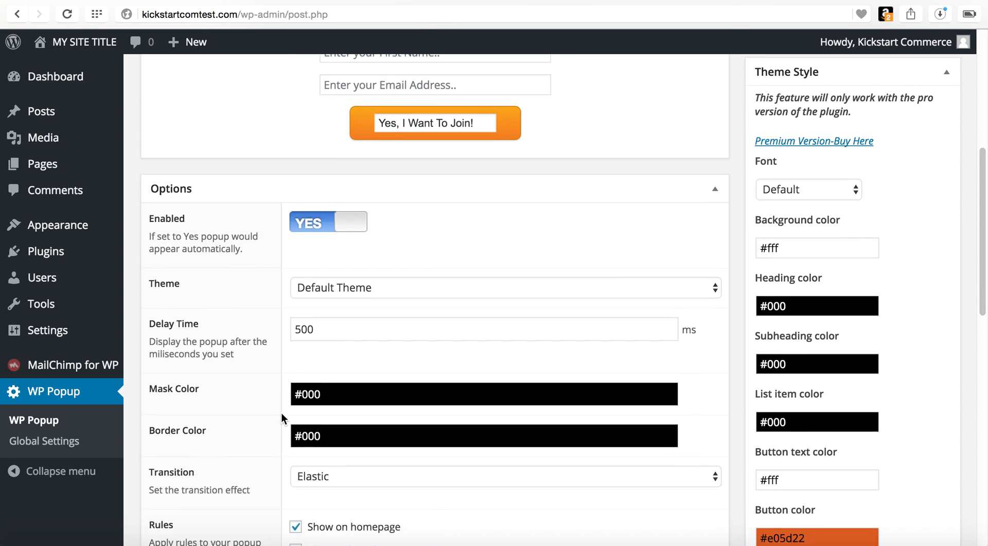
pyautogui.scroll(2, 281, 416)
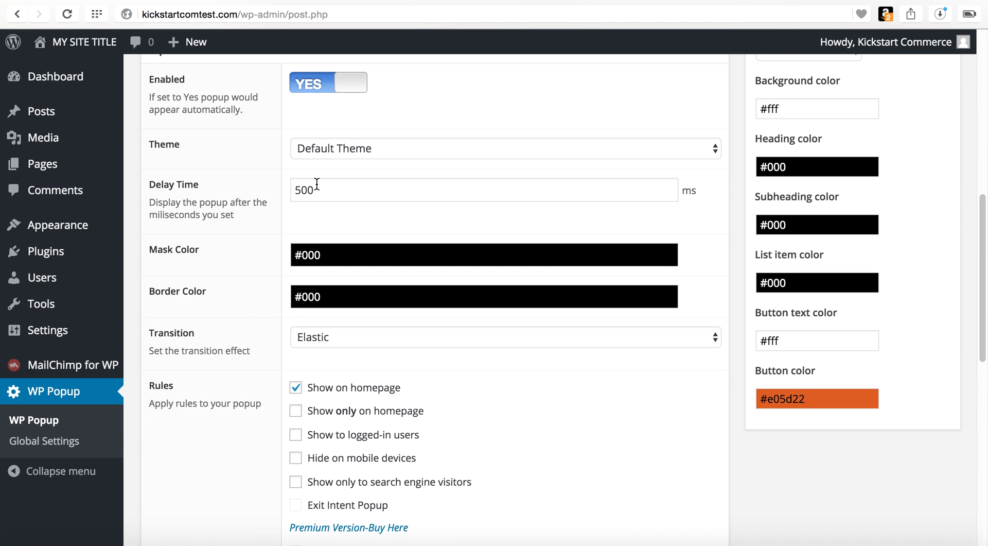
pyautogui.scroll(-8, 288, 216)
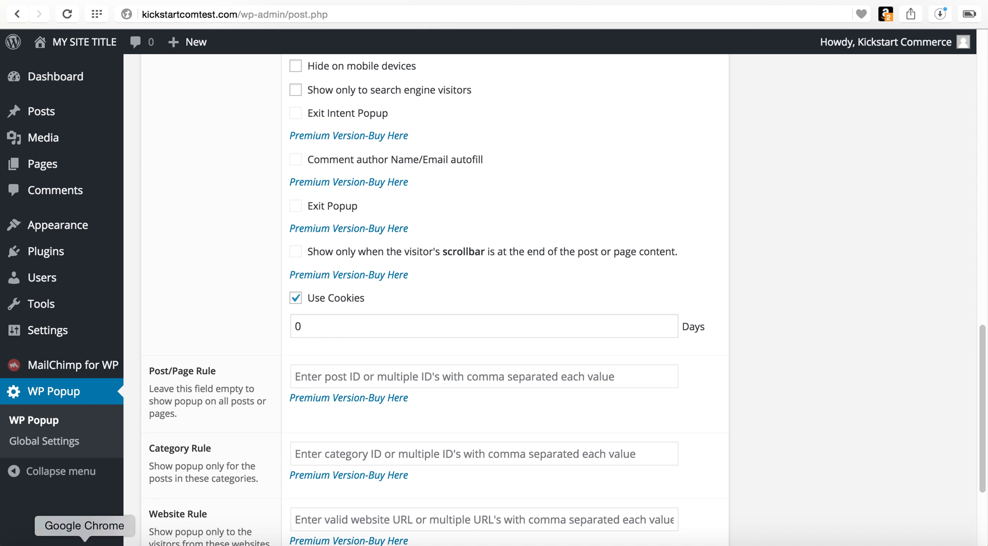
pyautogui.click(84, 541)
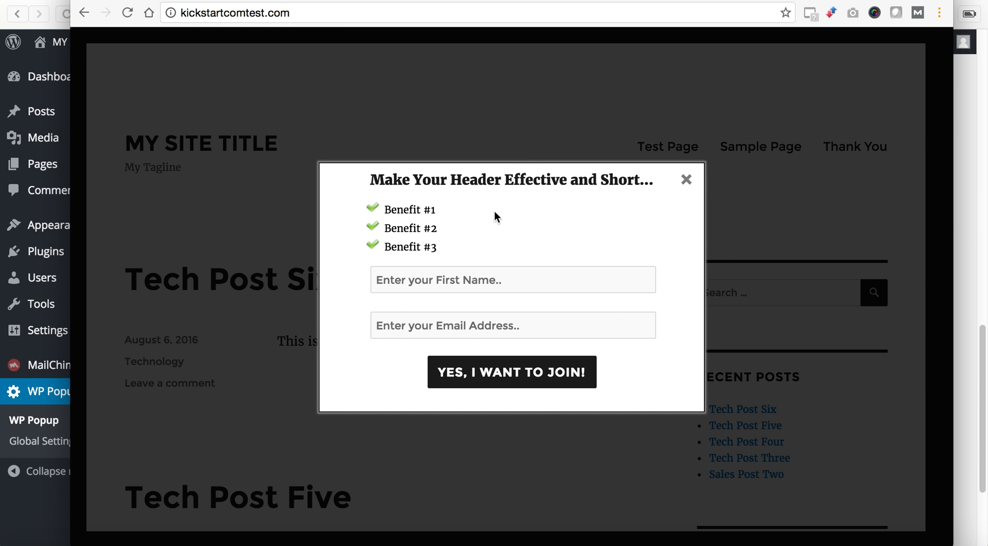
# - Reload the test site's home page from the address bar so the popup reappears
pyautogui.click(442, 15)
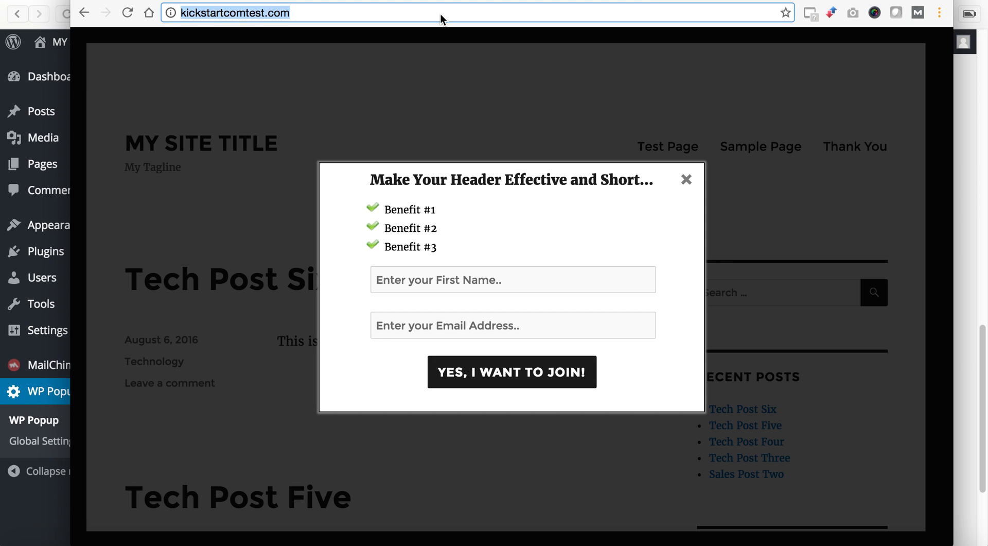
pyautogui.press('Right')
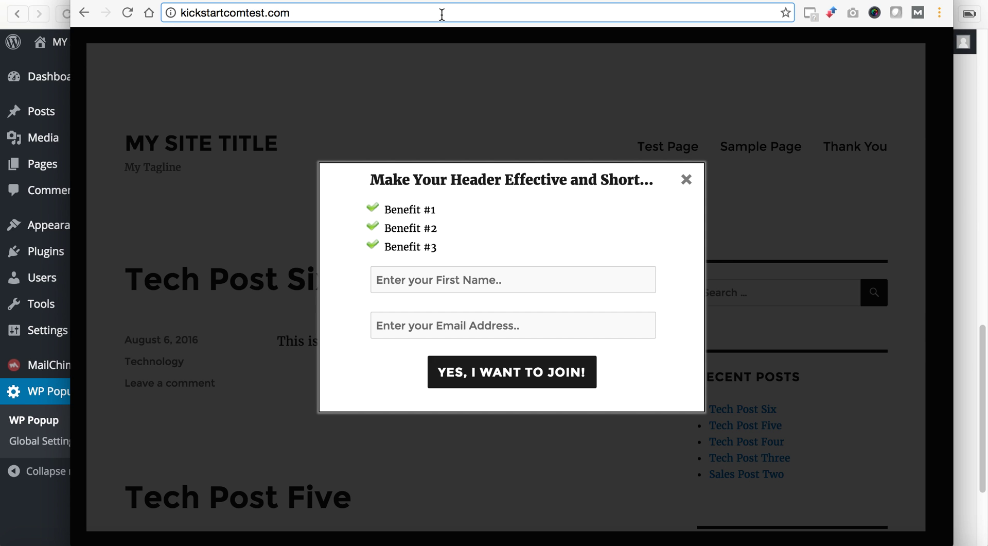
pyautogui.press('Return')
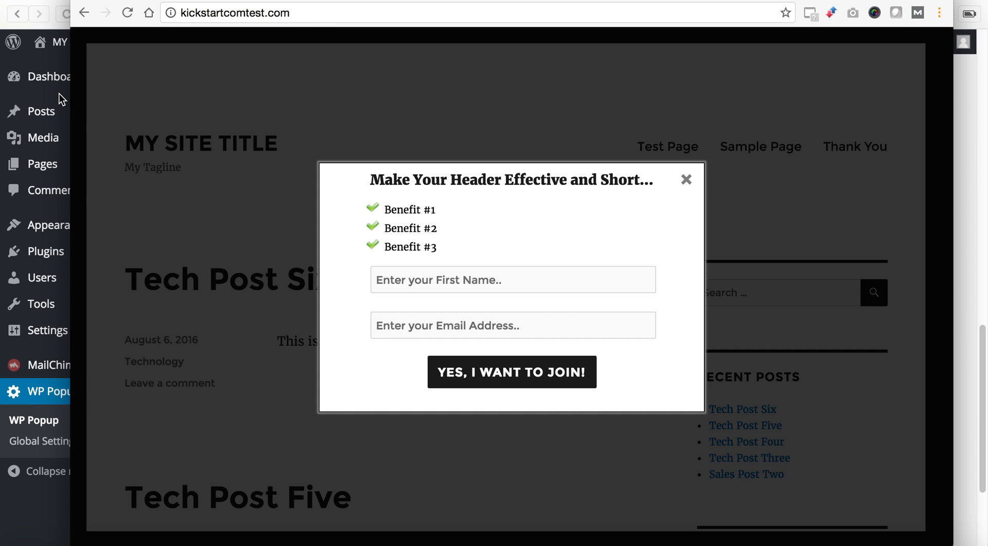
# - Open Tools > Scripts n Styles in the admin window and scroll to the Scripts (end of body) box
pyautogui.click(36, 25)
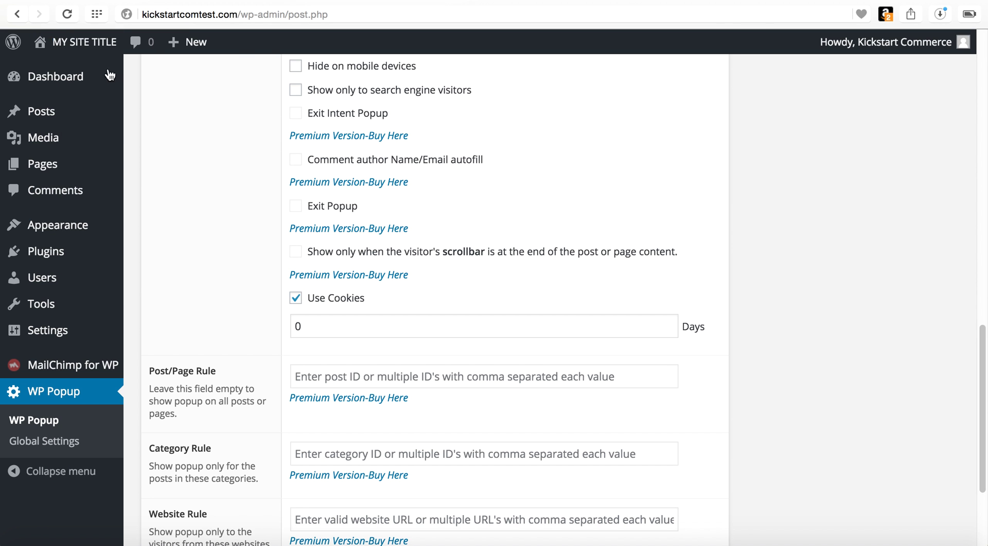
pyautogui.moveTo(94, 222)
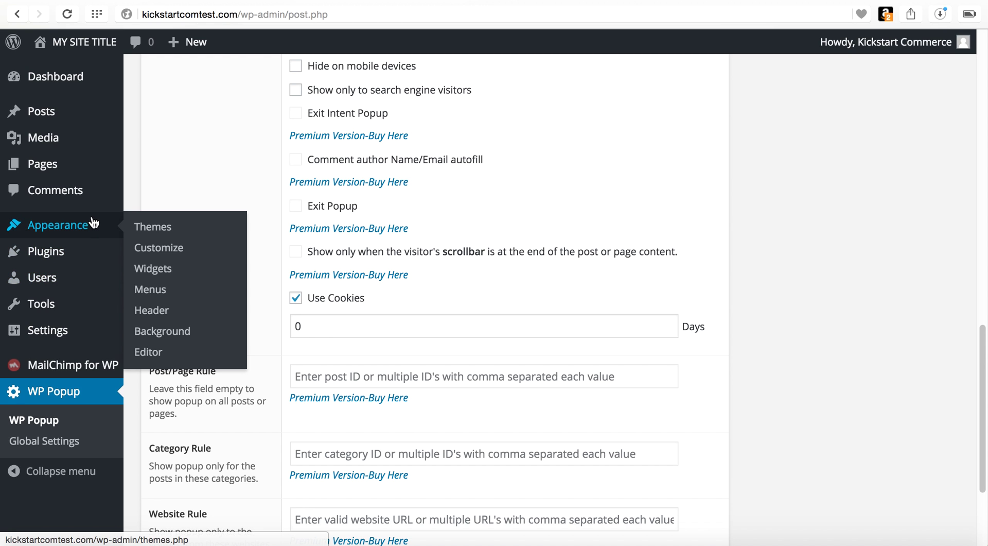
pyautogui.moveTo(93, 255)
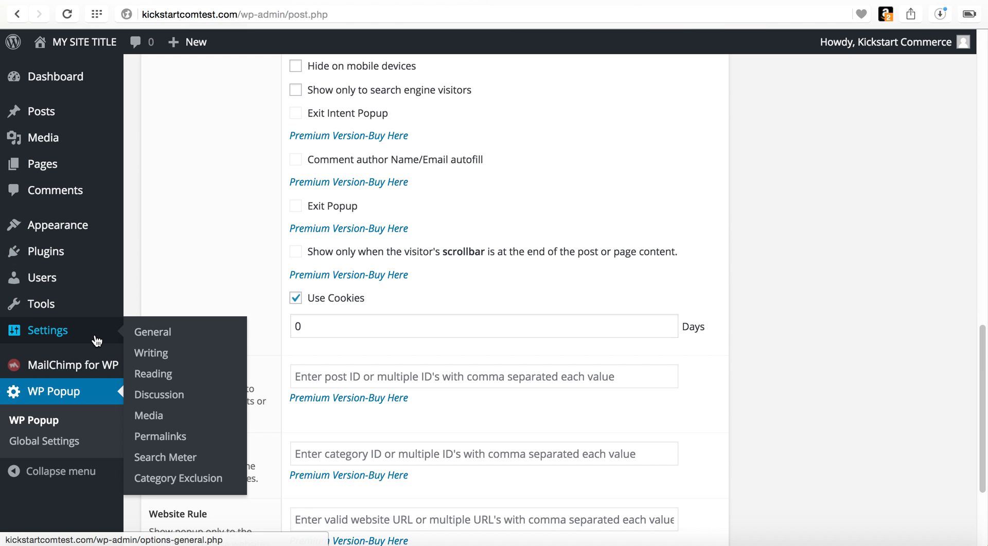
pyautogui.moveTo(86, 306)
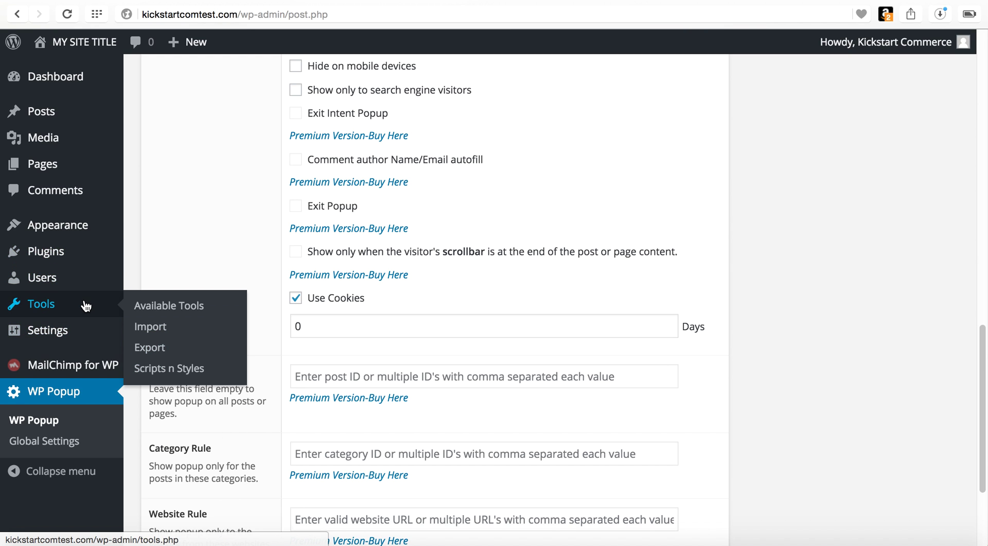
pyautogui.click(166, 369)
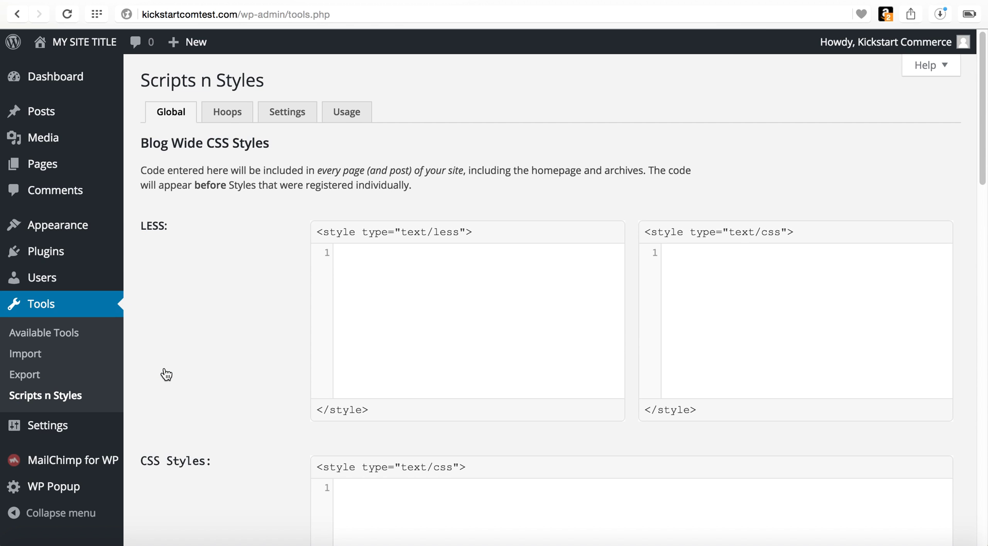
pyautogui.scroll(-8, 200, 369)
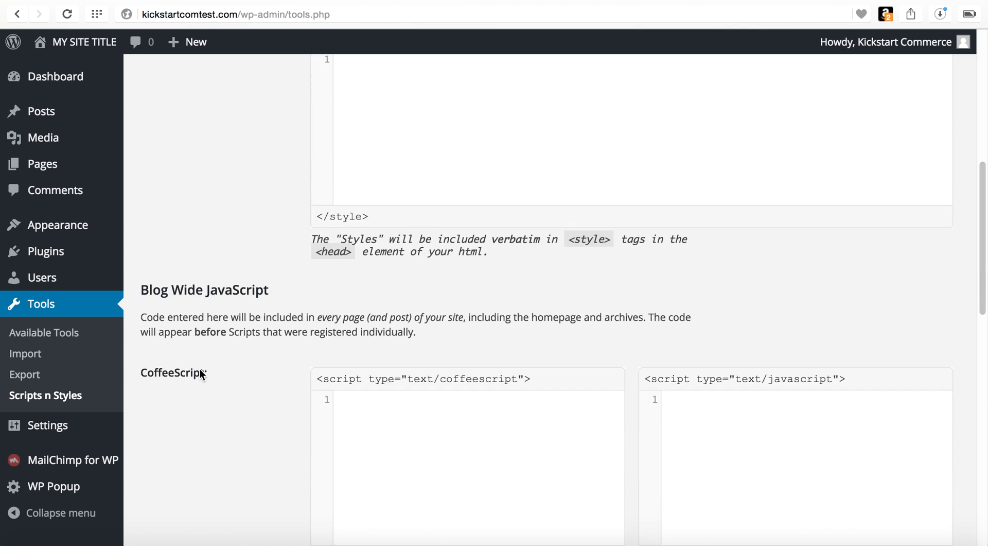
pyautogui.scroll(-14, 199, 368)
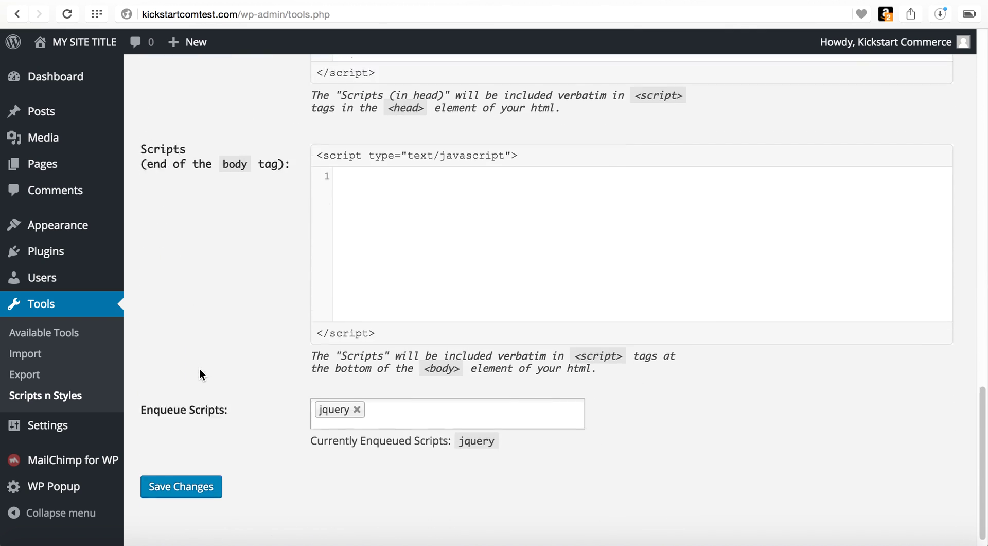
pyautogui.scroll(-1, 199, 374)
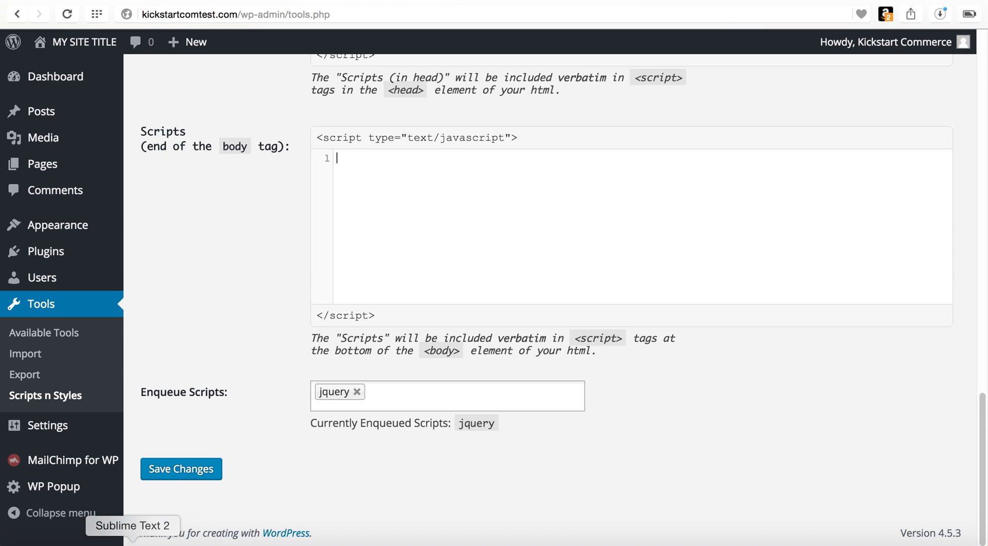
pyautogui.click(132, 544)
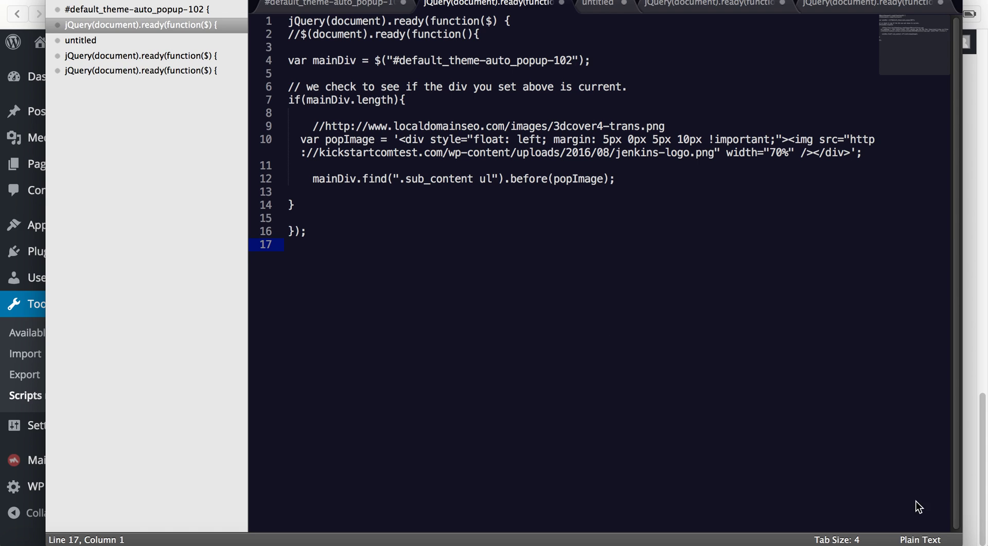
# - Set the Sublime Text syntax highlighting to JavaScript
pyautogui.click(918, 539)
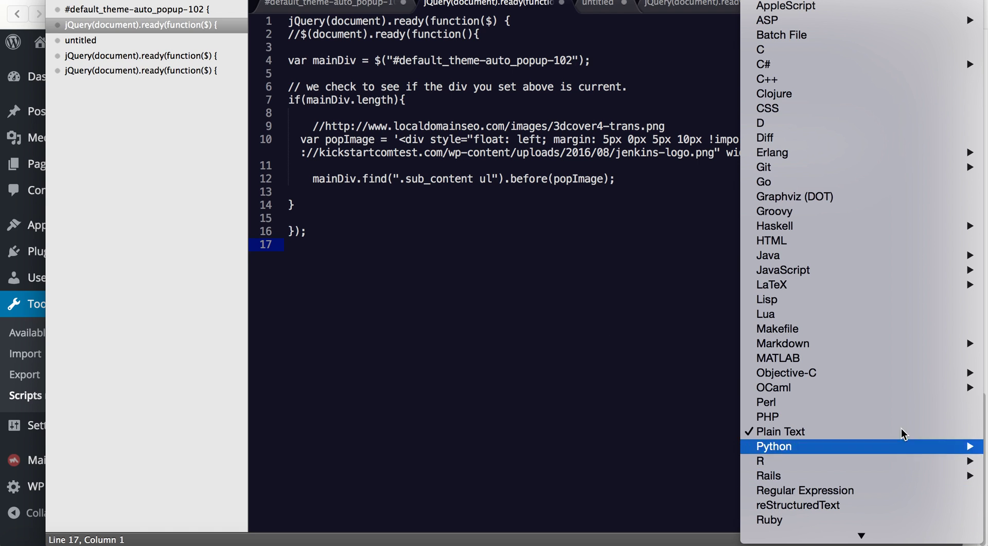
pyautogui.moveTo(878, 269)
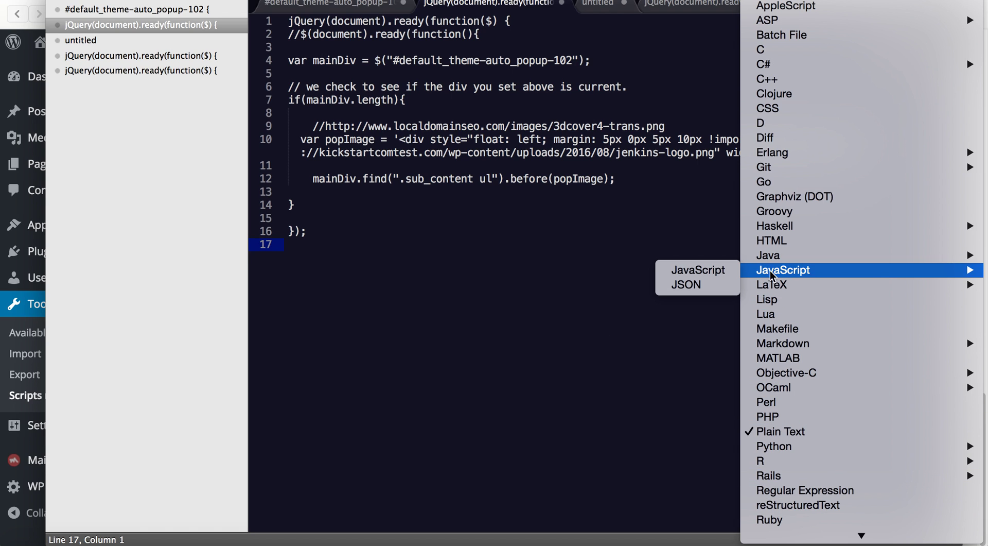
pyautogui.click(727, 268)
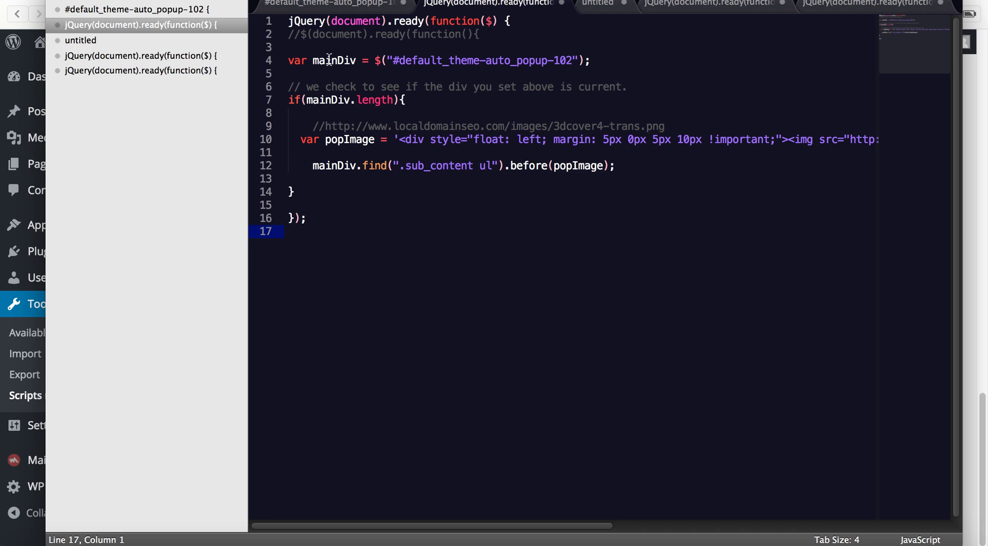
# - Select and then deselect the #default_theme-auto_popup-102 id in the mainDiv selector on line 4
pyautogui.click(402, 61)
pyautogui.moveTo(402, 61); pyautogui.dragTo(532, 75)
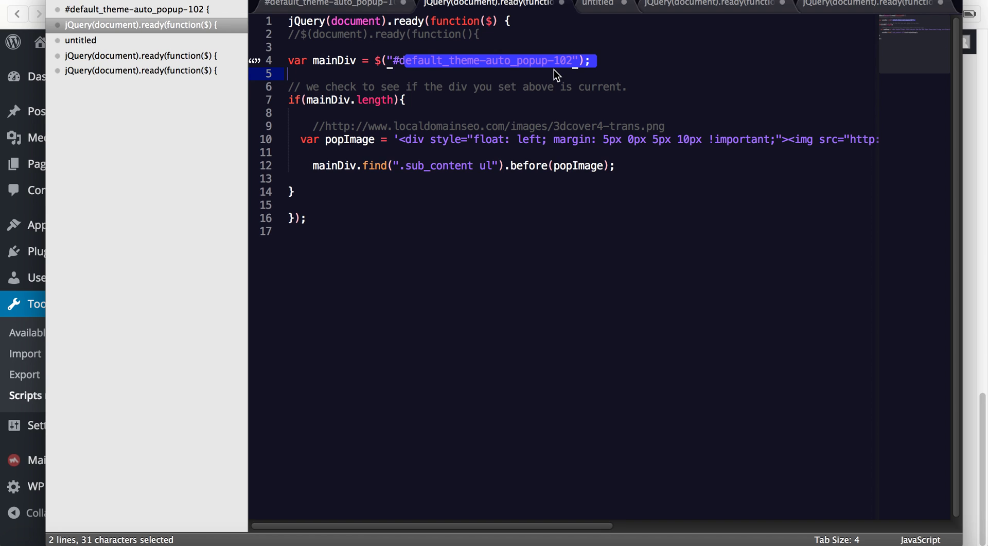
pyautogui.click(556, 75)
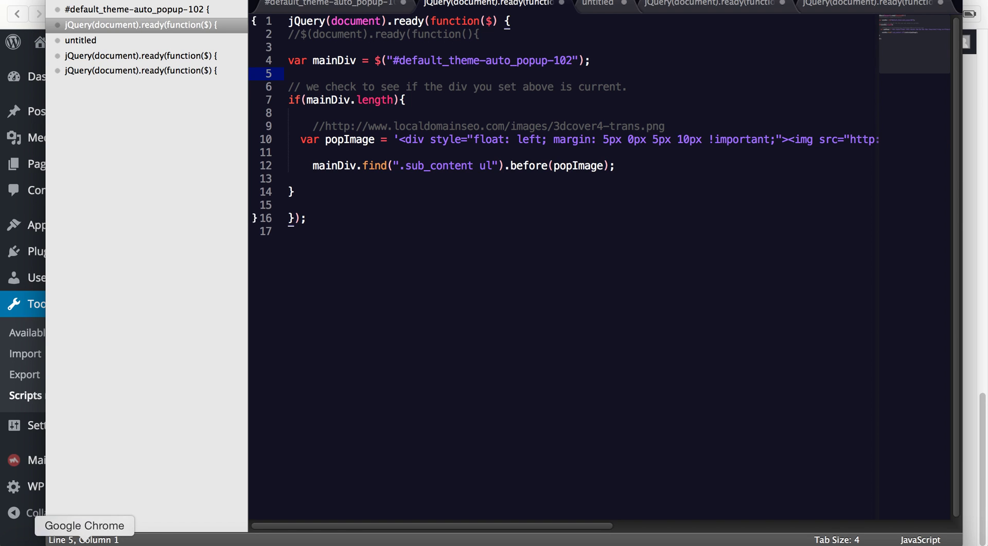
# - Open Chrome Developer Tools on the site page showing the signup popup
pyautogui.click(81, 539)
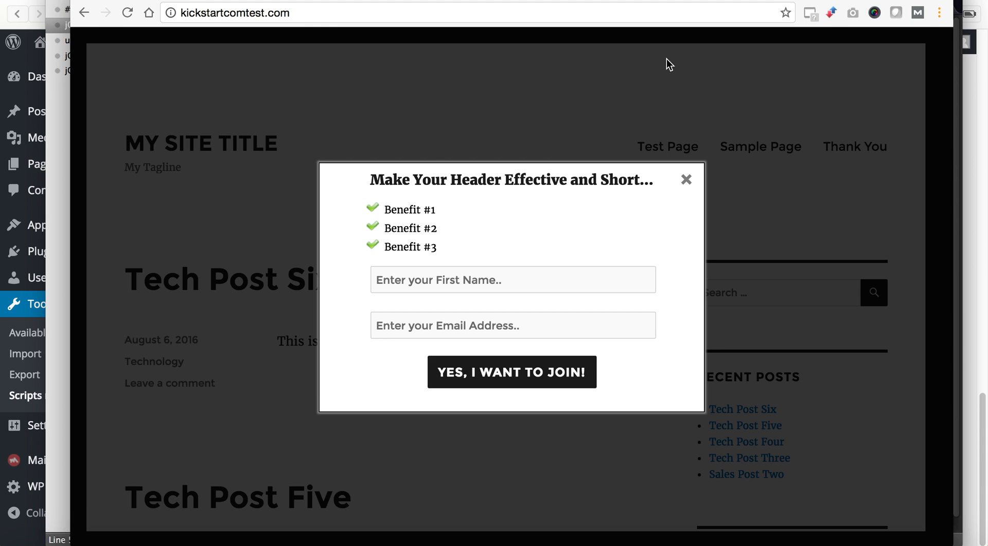
pyautogui.click(940, 13)
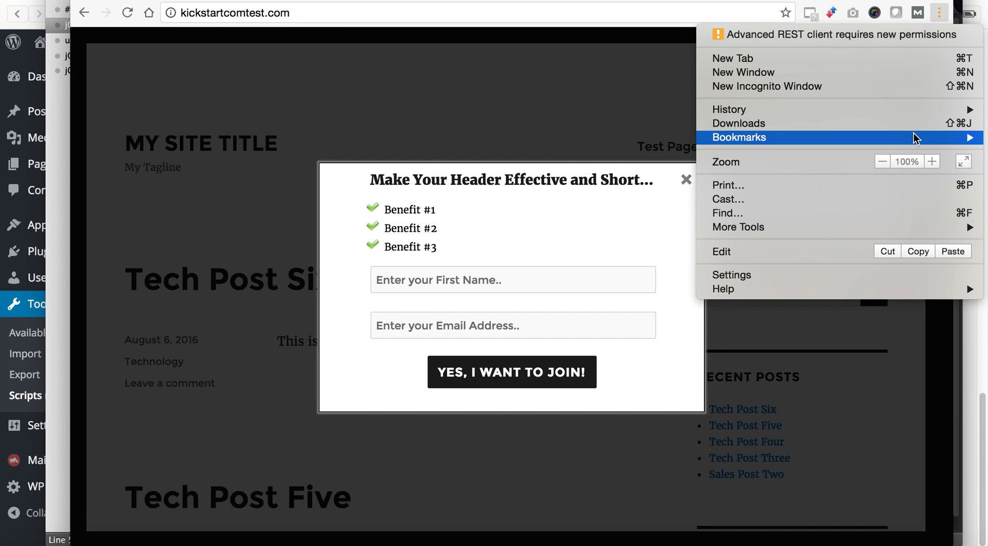
pyautogui.moveTo(909, 149)
pyautogui.moveTo(873, 226)
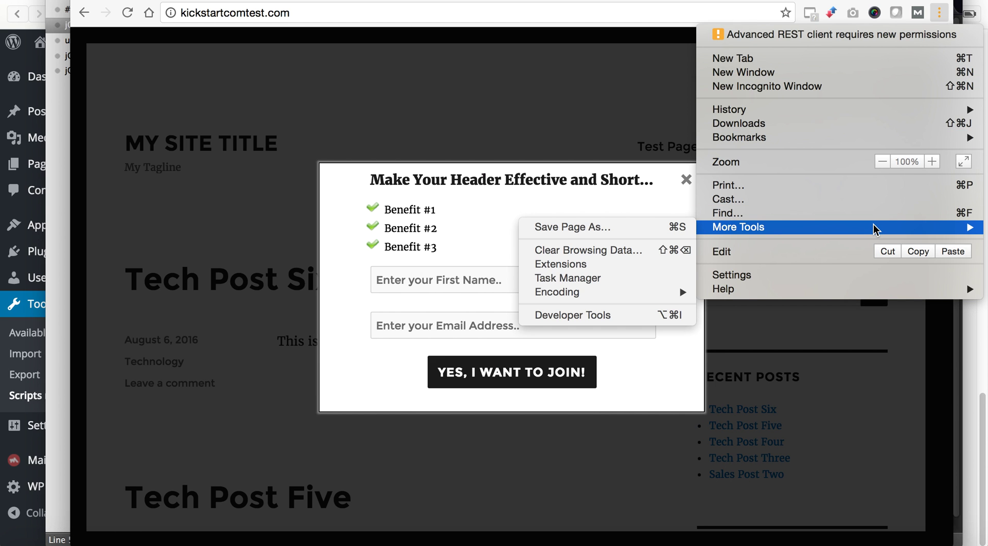
pyautogui.click(644, 316)
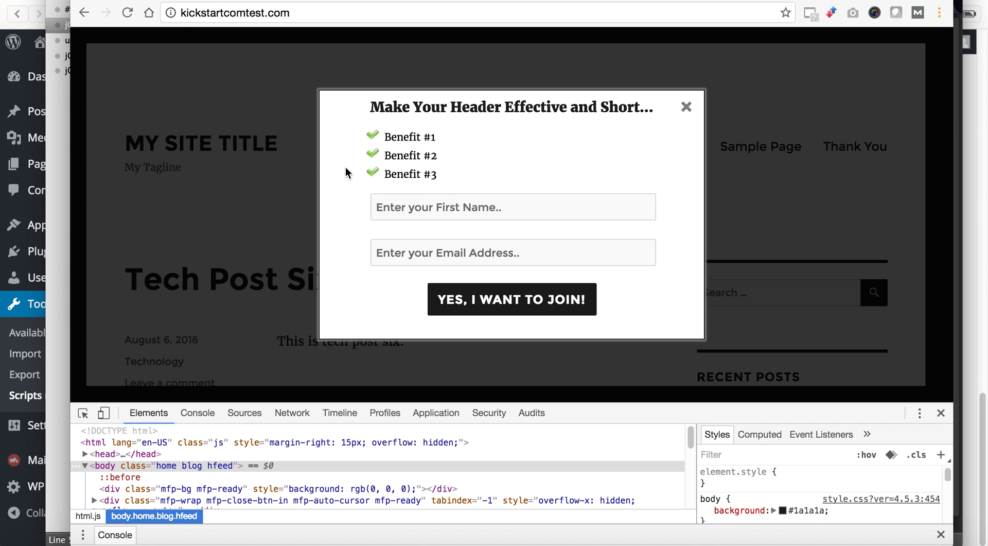
# - Inspect the popup and select its outer container's id, default_theme-auto_popup-102
pyautogui.click(84, 413)
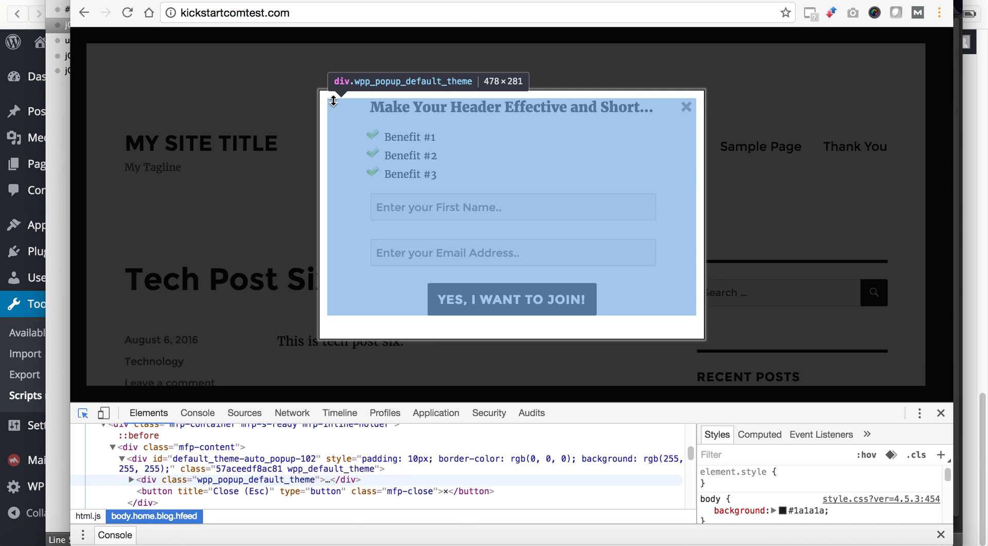
pyautogui.click(333, 100)
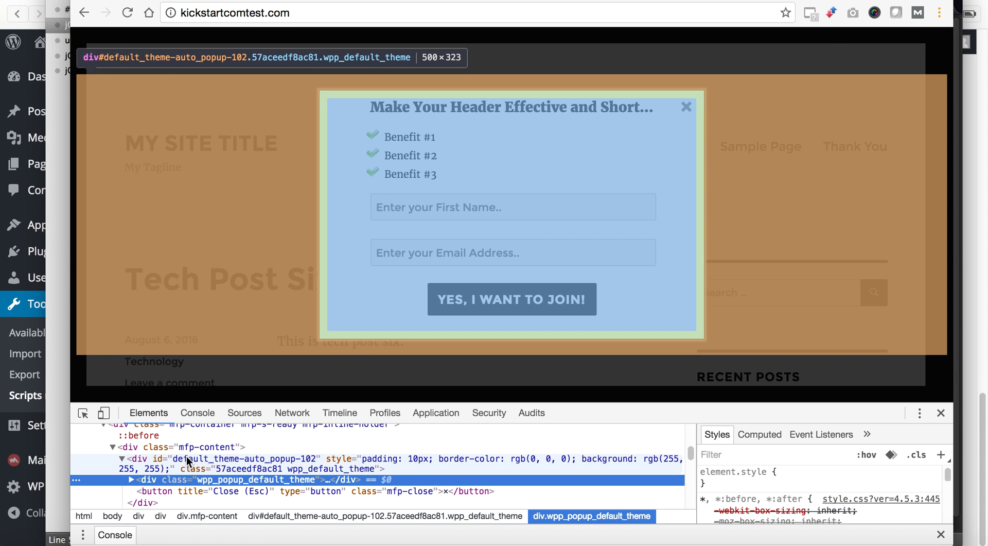
pyautogui.click(190, 463)
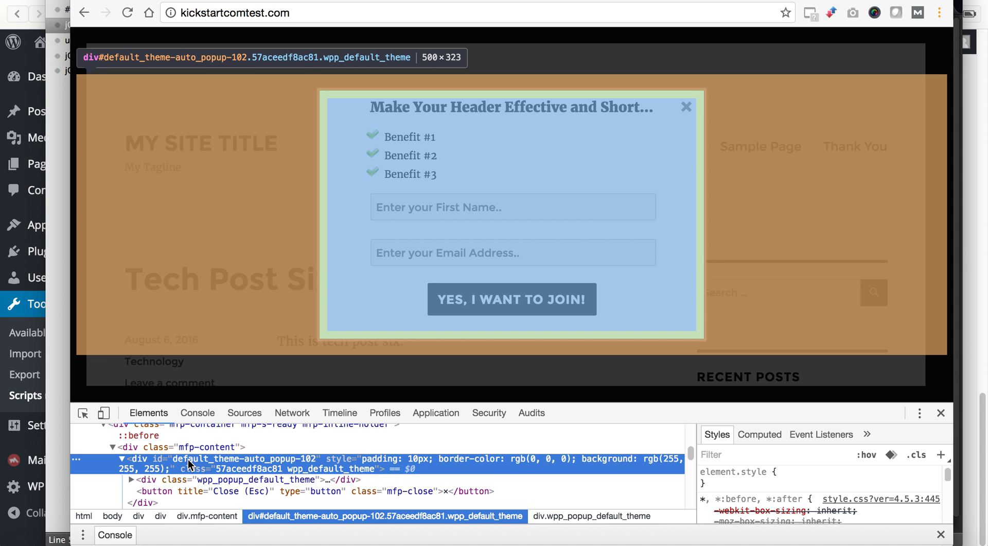
pyautogui.doubleClick(189, 461)
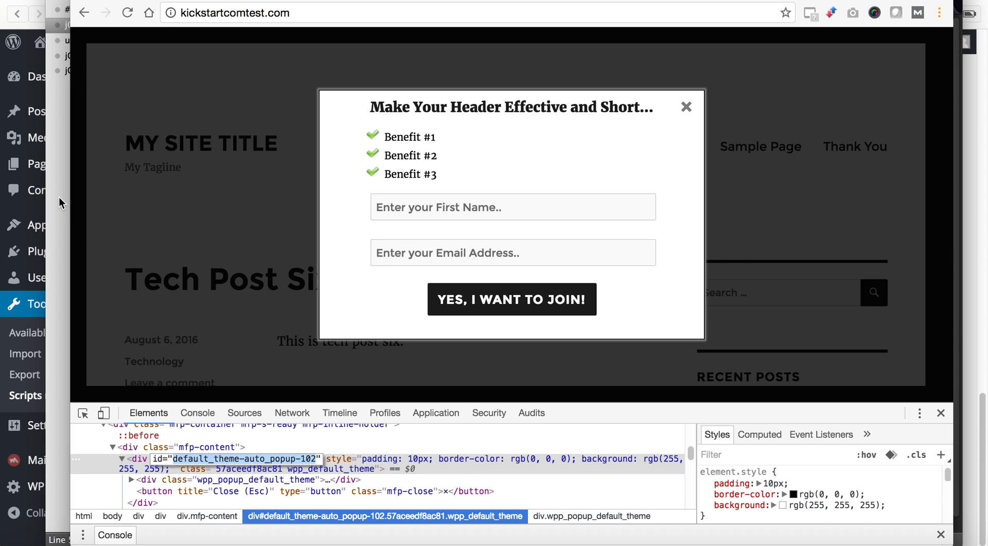
pyautogui.click(4, 67)
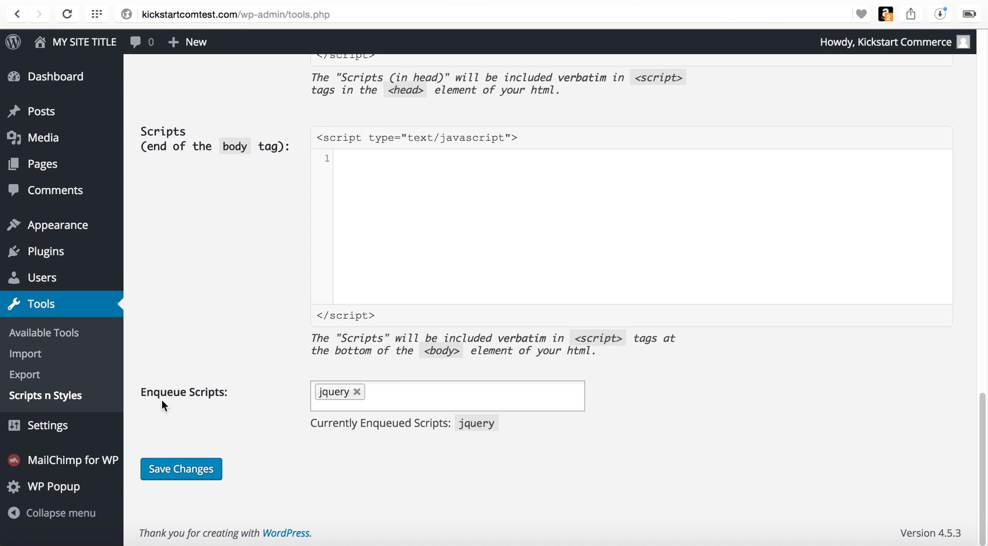
# - Open the Newsletter Sign Up popup for editing from the WP Popup list in a new tab
pyautogui.rightClick(95, 490)
pyautogui.click(144, 426)
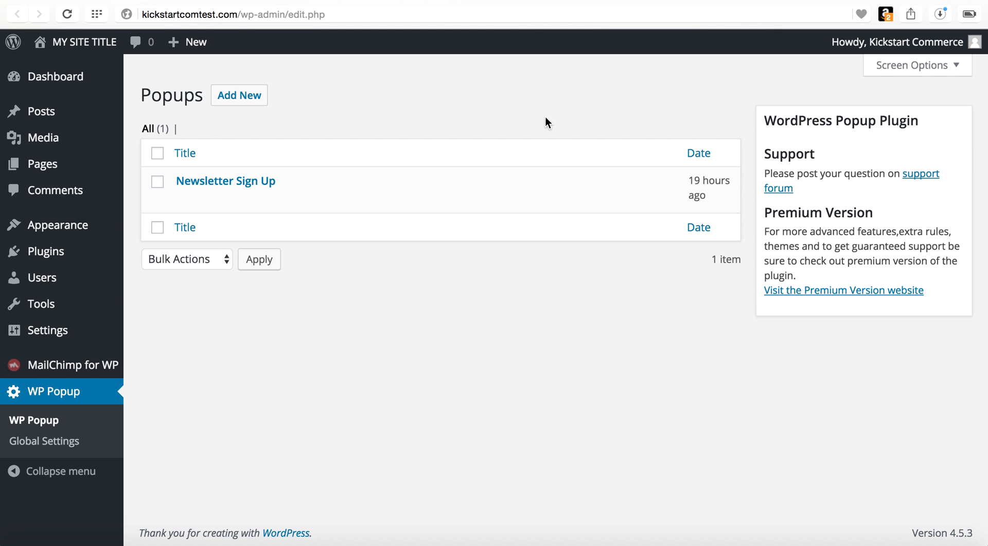
pyautogui.click(188, 197)
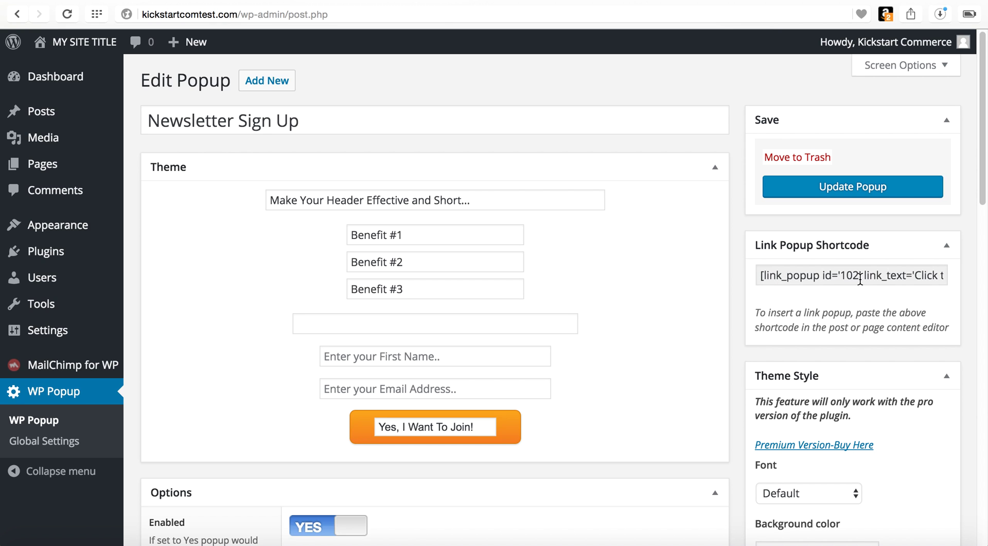
# - Copy the popup's shortcode, confirming id 102, and check the available fonts
pyautogui.moveTo(859, 278); pyautogui.dragTo(843, 278)
pyautogui.tripleClick(842, 277)
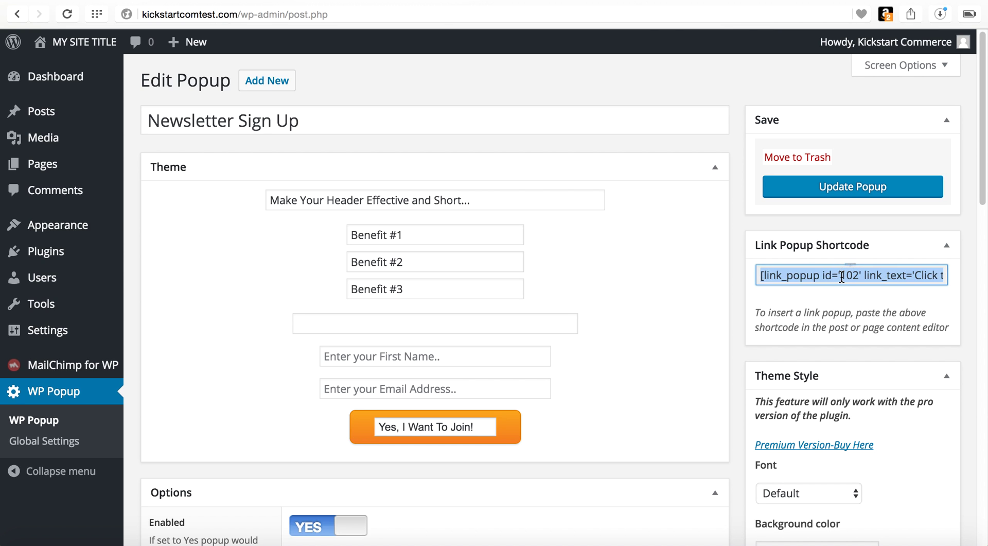
pyautogui.press('super+c')
pyautogui.scroll(-8, 721, 304)
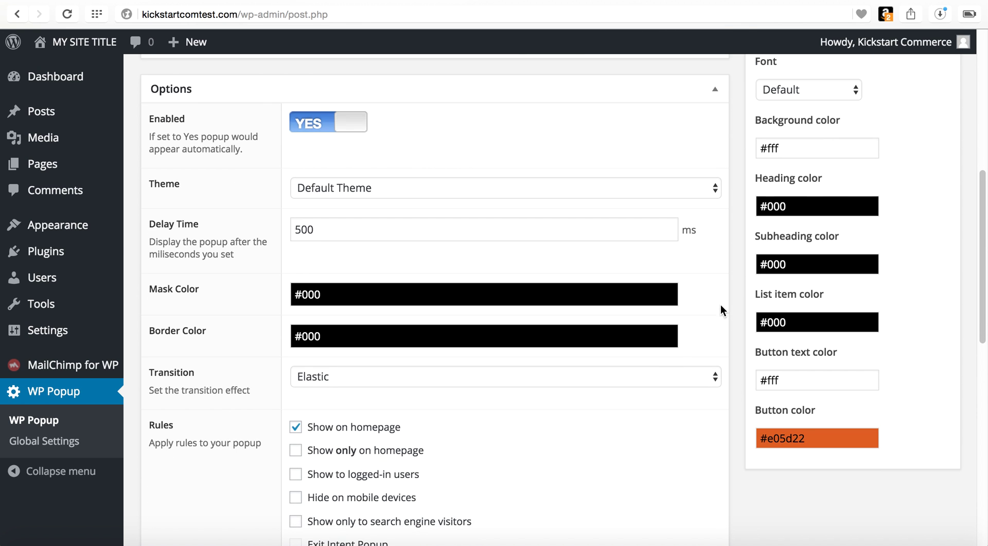
pyautogui.scroll(5, 737, 246)
pyautogui.scroll(-2, 737, 246)
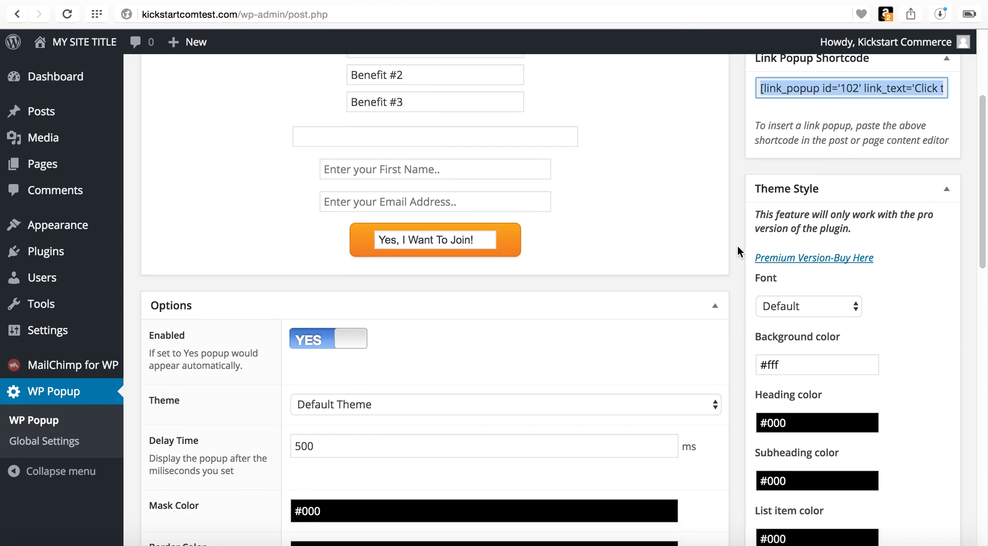
pyautogui.click(792, 222)
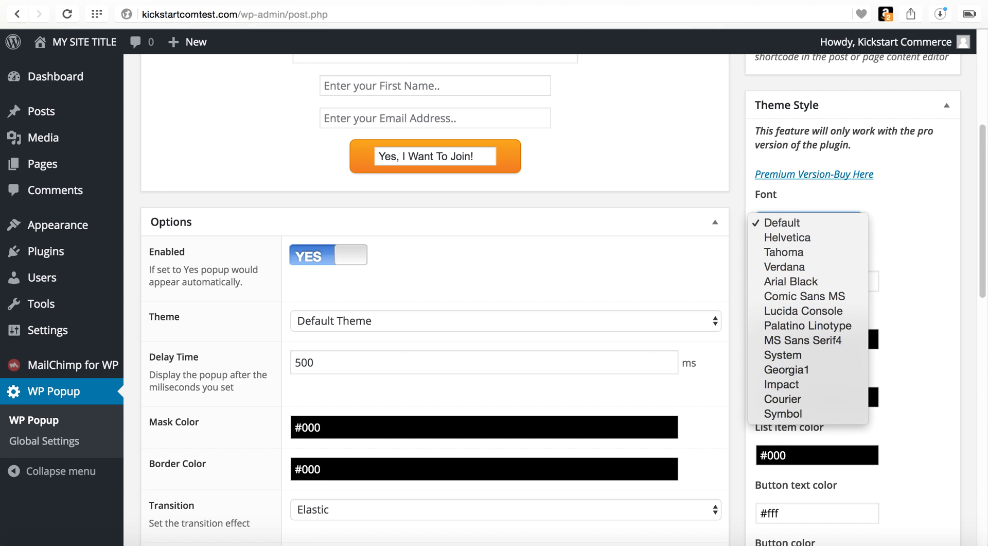
pyautogui.press('super+Tab')
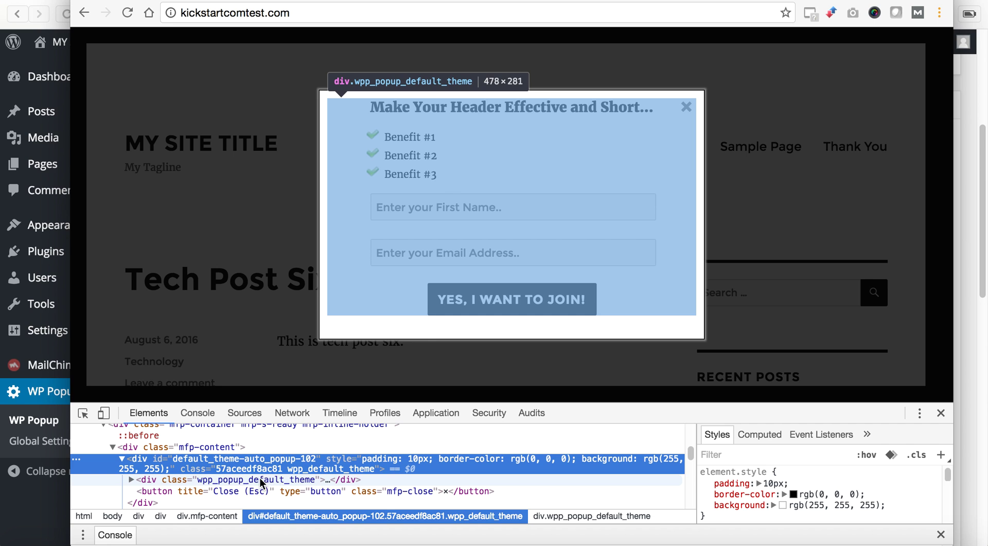
# - Reselect the popup's parent div in the Elements tree and highlight its id default_theme-auto_popup-102
pyautogui.click(293, 479)
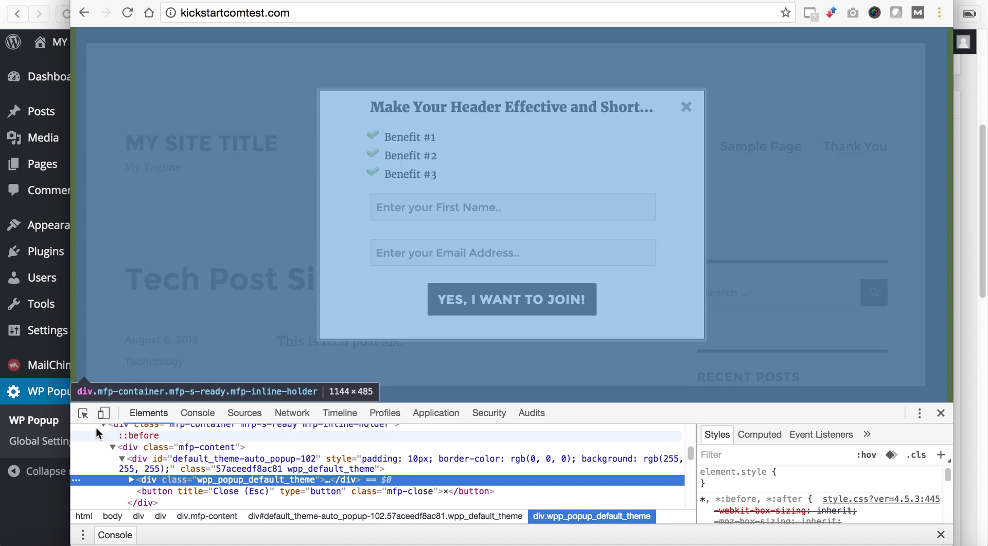
pyautogui.click(83, 412)
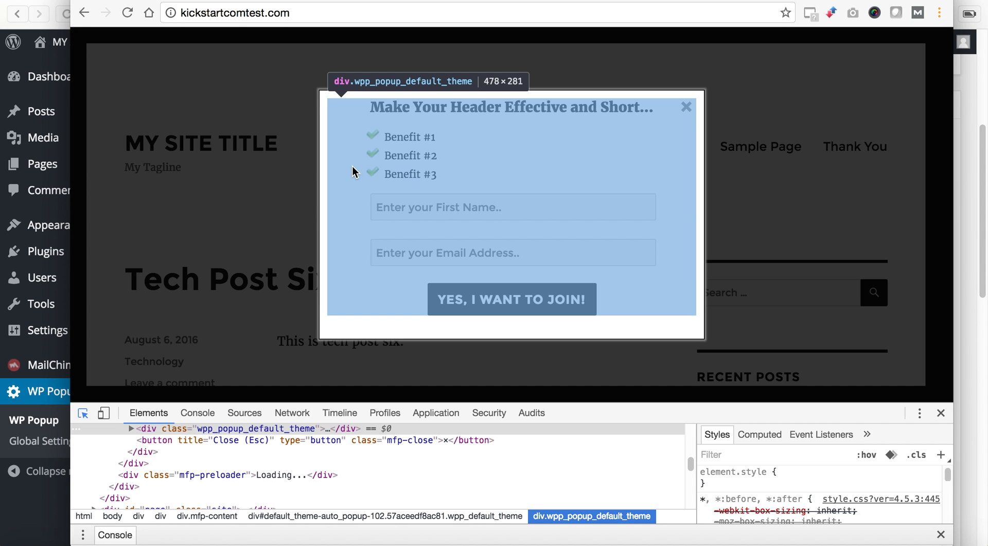
pyautogui.click(352, 173)
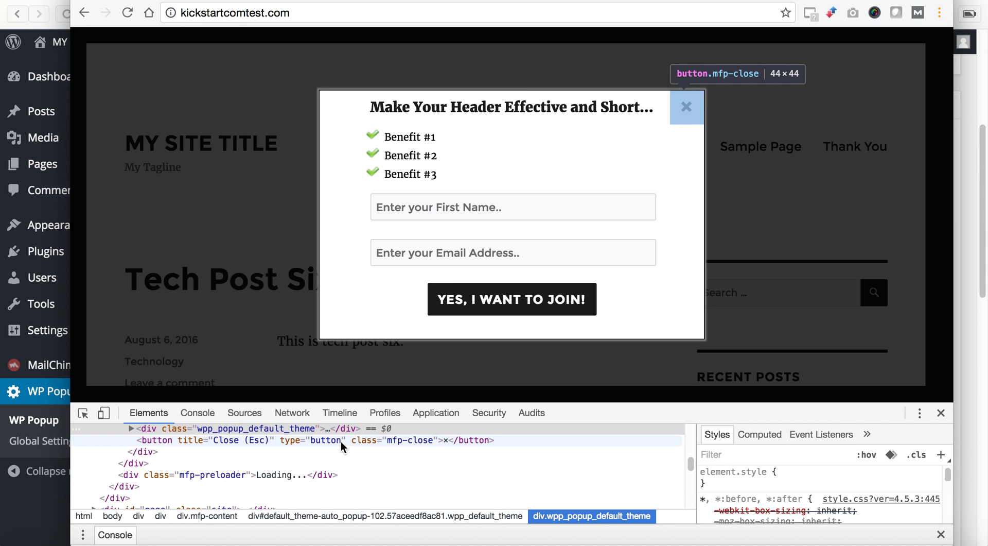
pyautogui.scroll(2, 340, 440)
pyautogui.scroll(1, 341, 441)
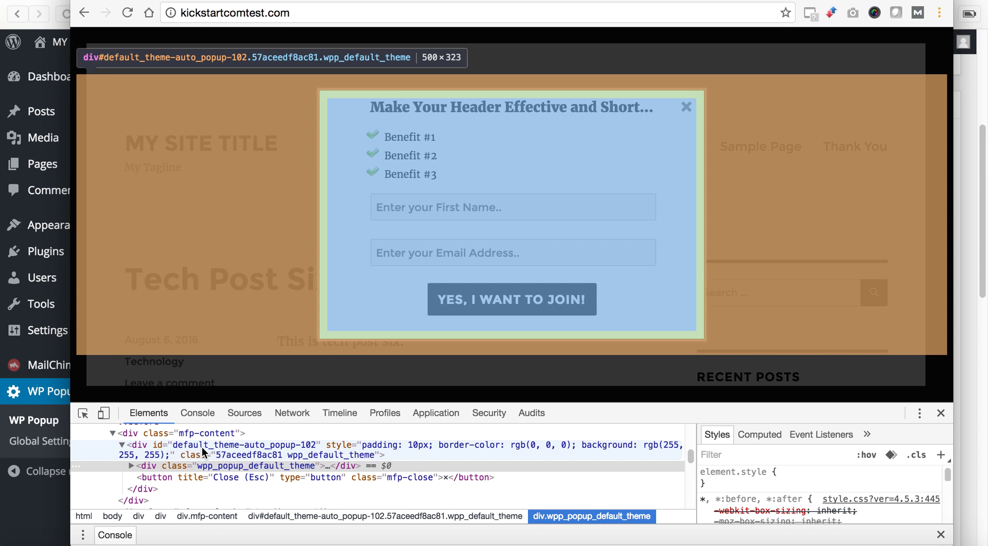
pyautogui.click(270, 447)
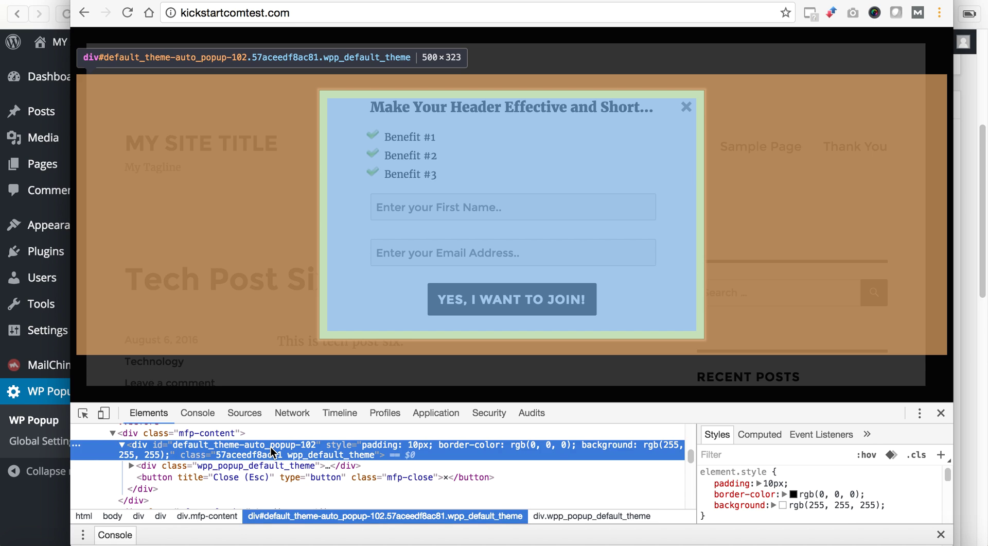
pyautogui.click(270, 447)
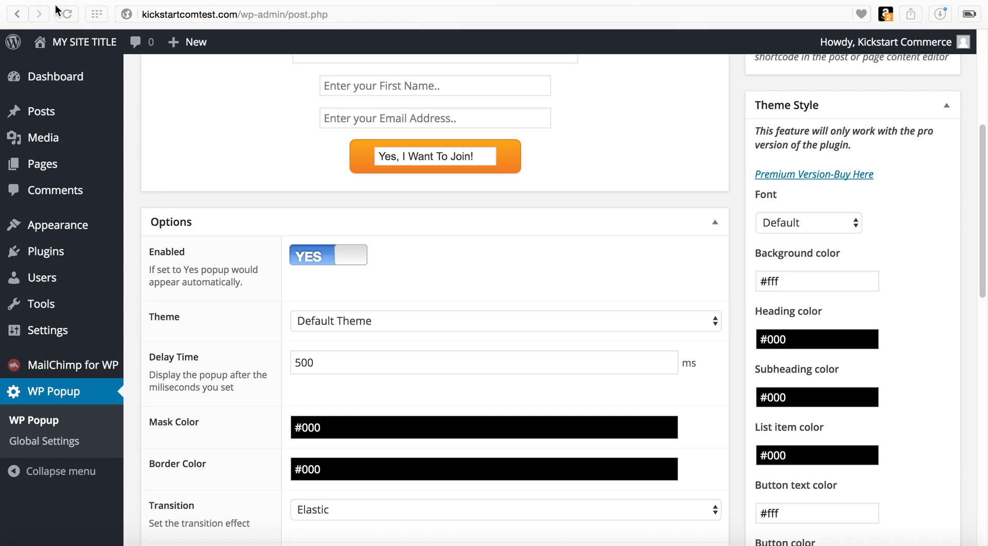
pyautogui.click(59, 10)
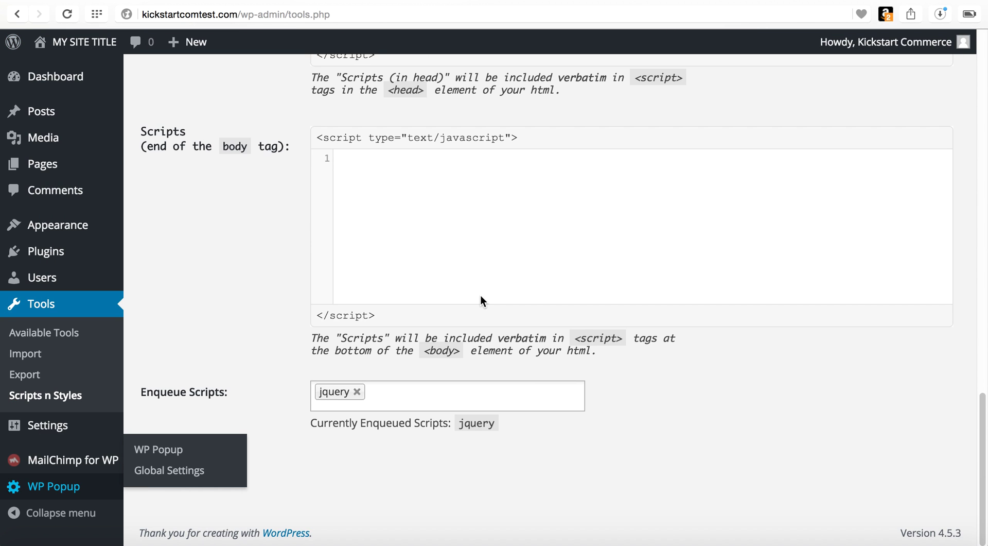
# - Paste the copied popup id into the script and retype the # in the mainDiv selector
pyautogui.click(133, 538)
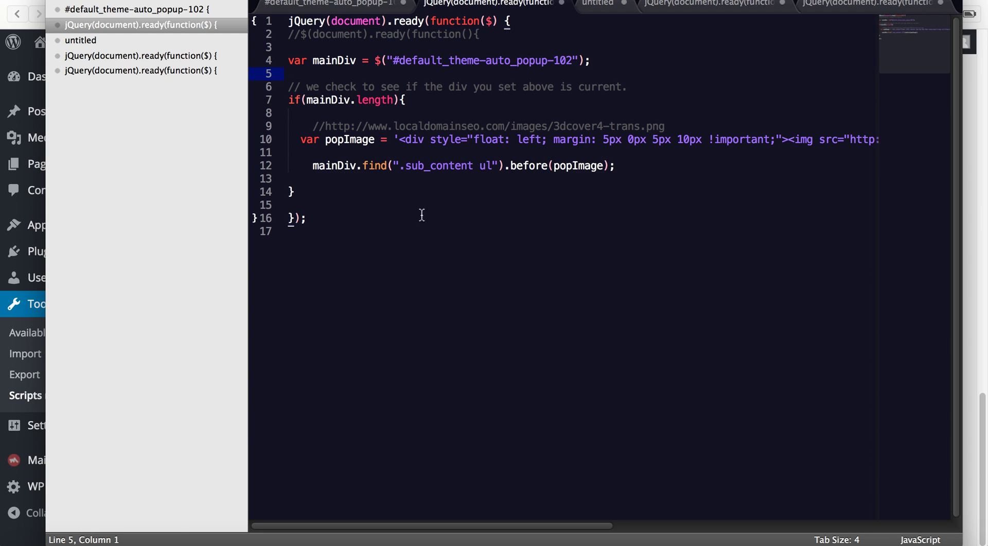
pyautogui.press('Return')
pyautogui.press('super+v')
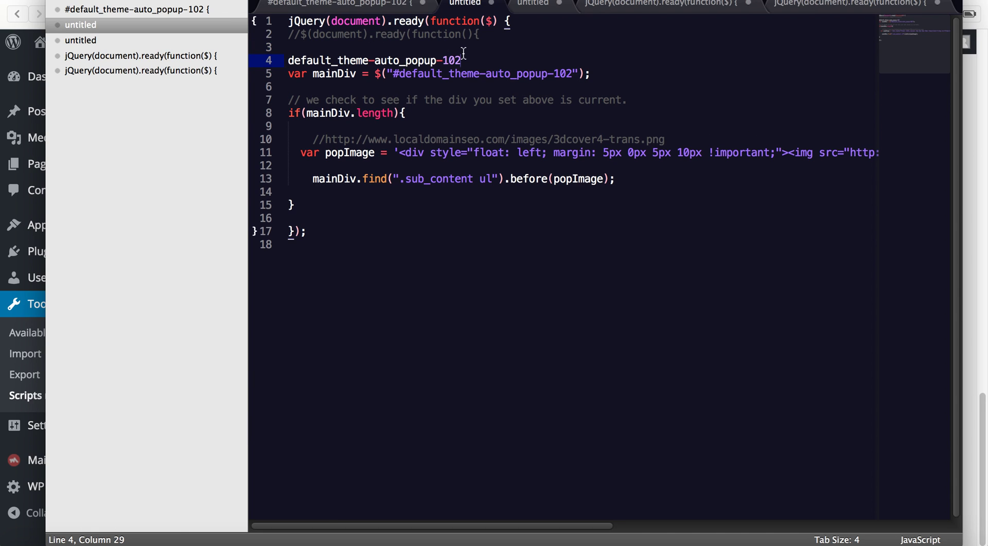
pyautogui.hotkey('shift', 'alt', 'Left')
pyautogui.hotkey('shift', 'alt', 'Left')
pyautogui.hotkey('shift', 'alt', 'Left')
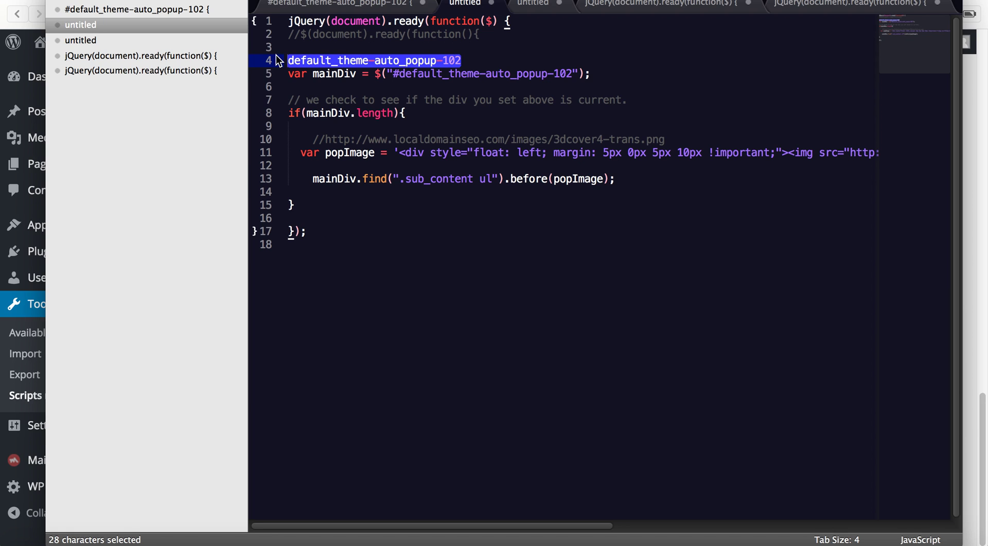
pyautogui.moveTo(405, 77); pyautogui.dragTo(571, 82)
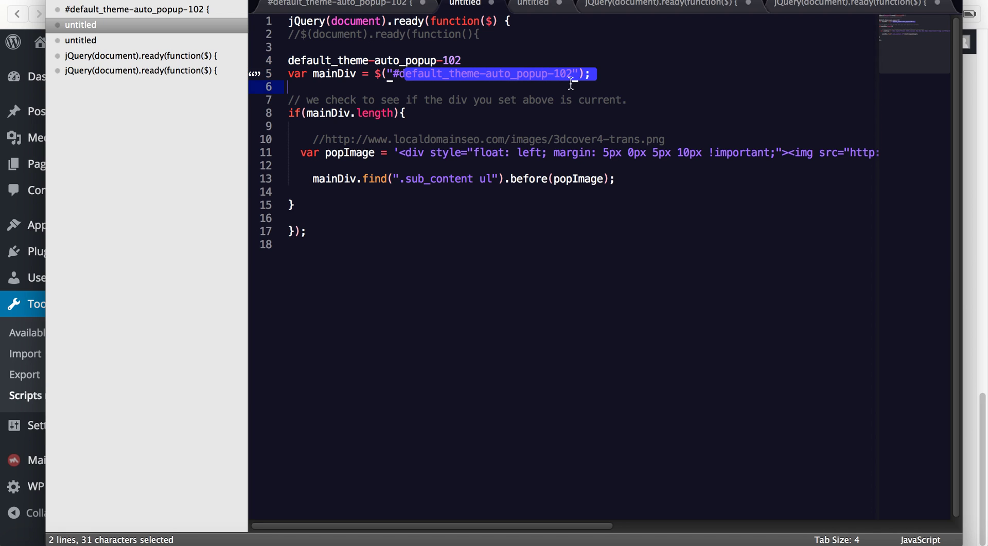
pyautogui.click(400, 74)
pyautogui.press('BackSpace')
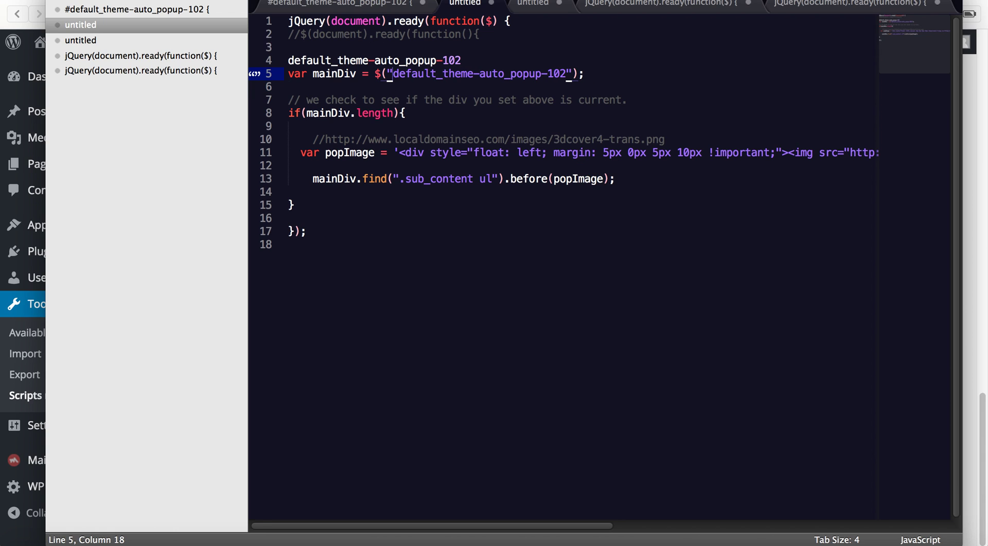
pyautogui.write('.')
pyautogui.press('BackSpace')
pyautogui.write('#')
# - Delete the leftover popup id on line 4 so mainDiv targets #default_theme-auto_popup-102
pyautogui.click(478, 63)
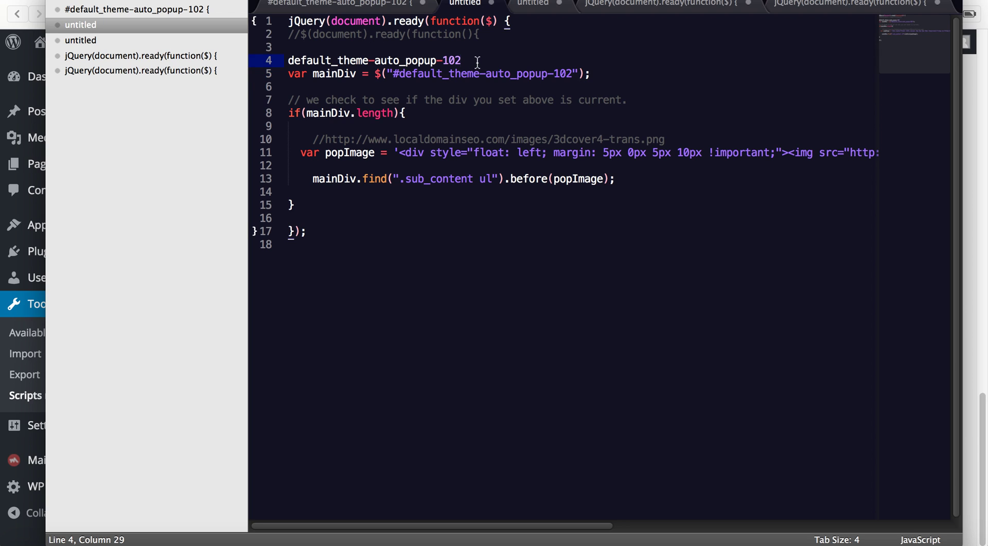
pyautogui.press('super+shift+Left')
pyautogui.press('BackSpace')
pyautogui.press('BackSpace')
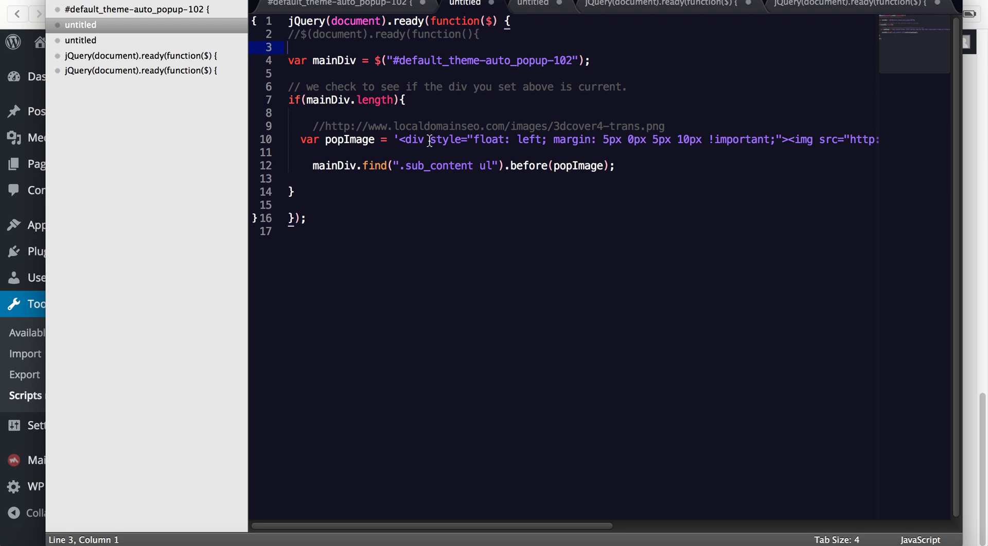
pyautogui.hscroll(10, 430, 140)
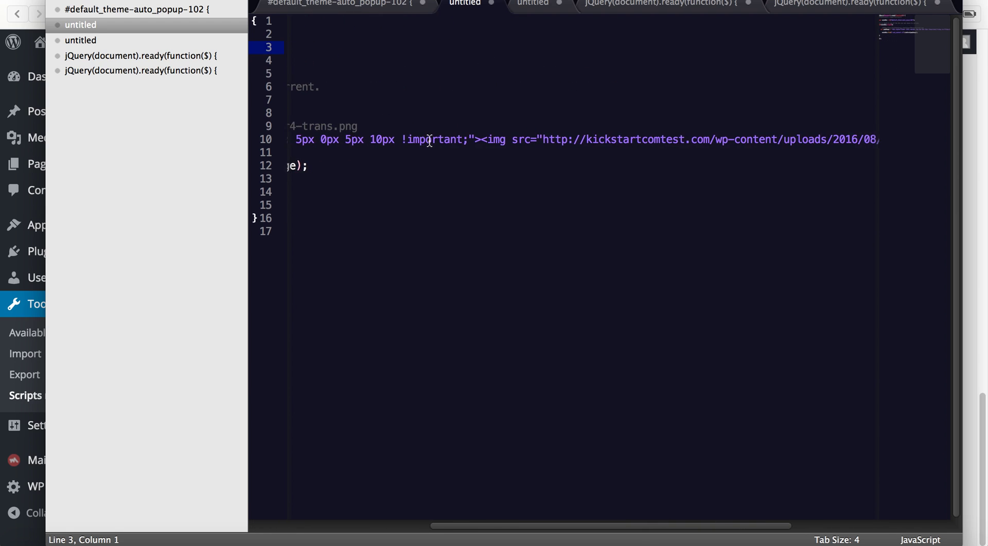
pyautogui.hscroll(3, 430, 141)
pyautogui.hscroll(5, 412, 140)
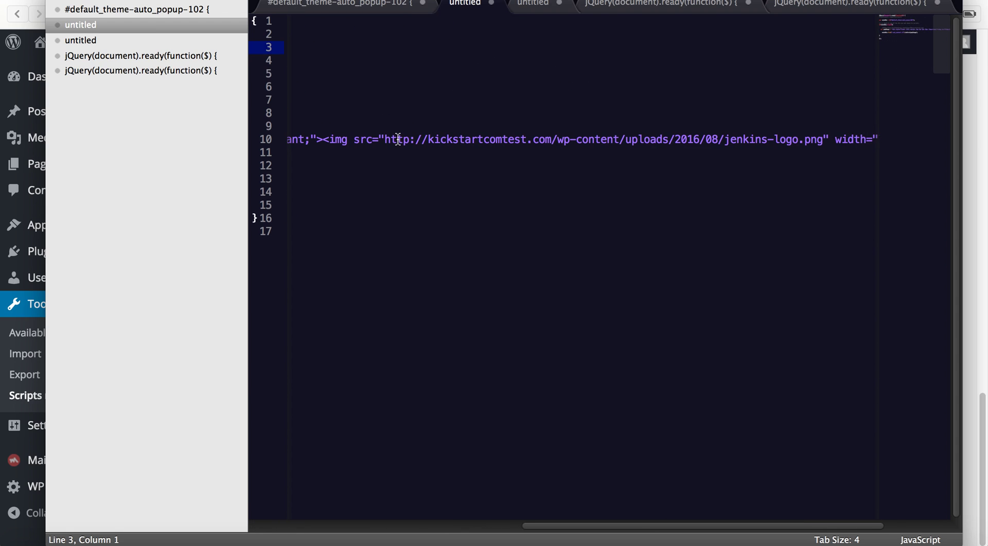
pyautogui.moveTo(398, 139); pyautogui.dragTo(492, 156)
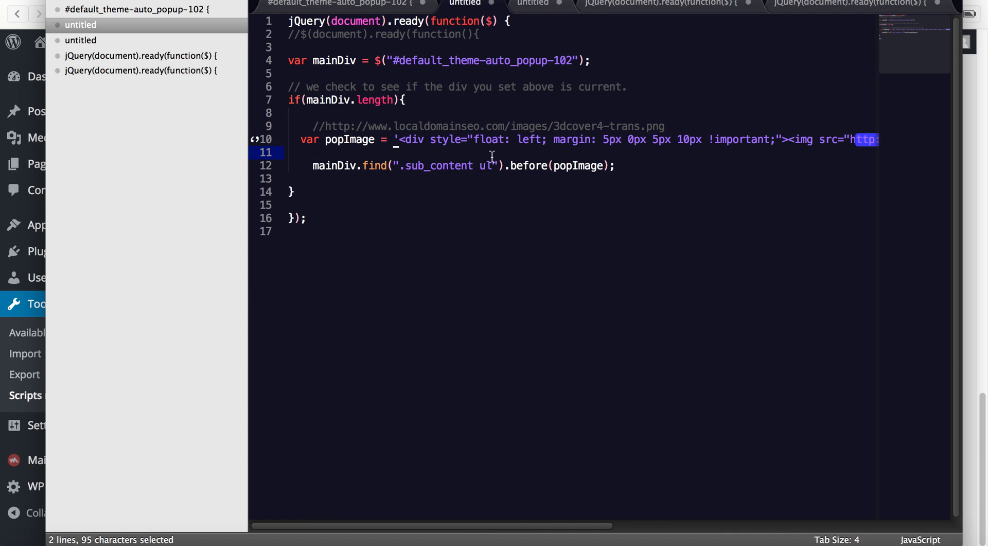
pyautogui.press('Right')
pyautogui.hscroll(10, 539, 155)
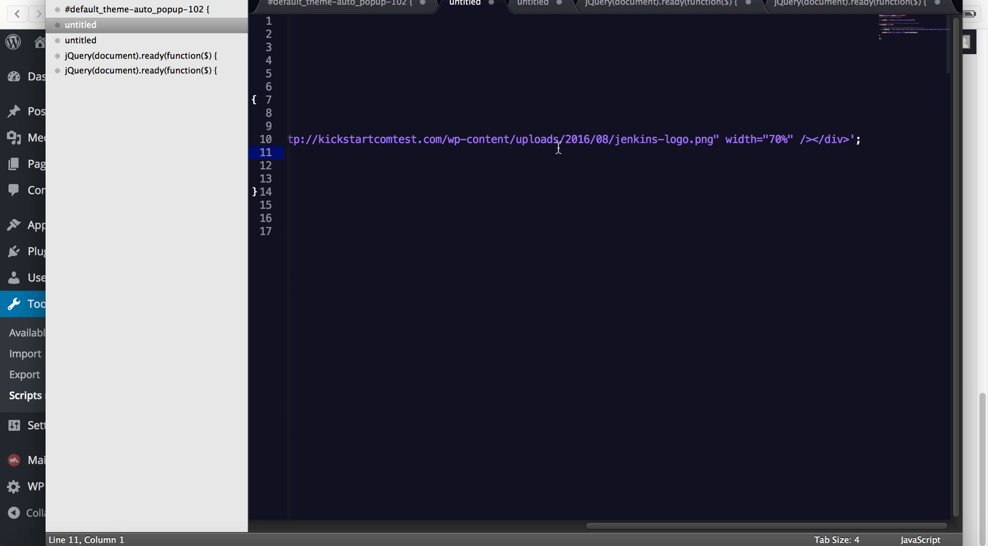
pyautogui.hscroll(-10, 558, 148)
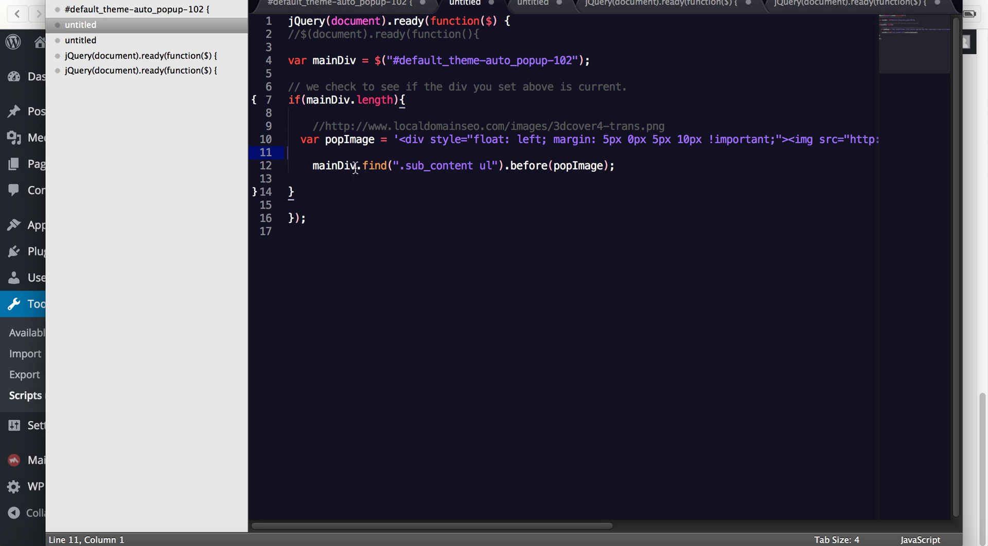
pyautogui.moveTo(429, 61); pyautogui.dragTo(481, 61)
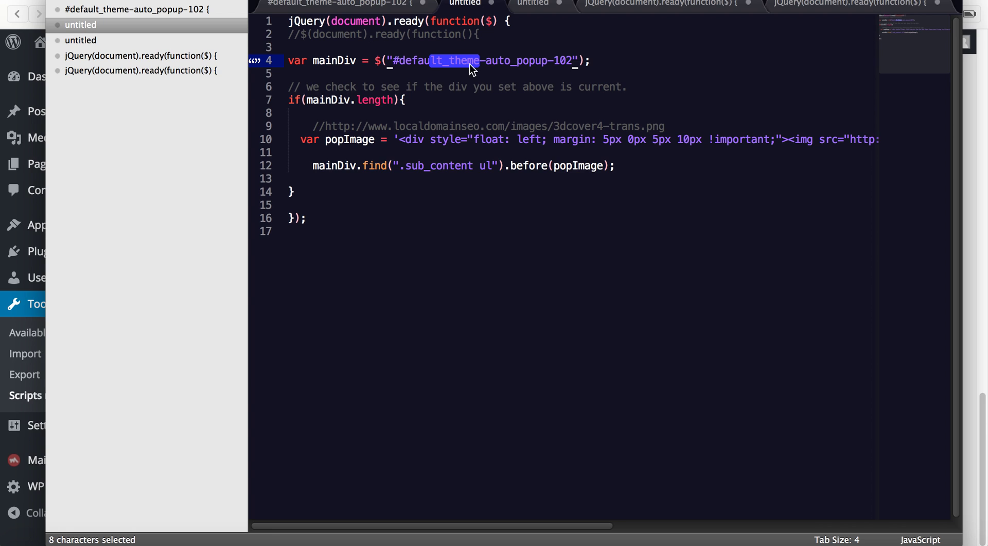
pyautogui.click(400, 166)
pyautogui.moveTo(401, 169); pyautogui.dragTo(490, 174)
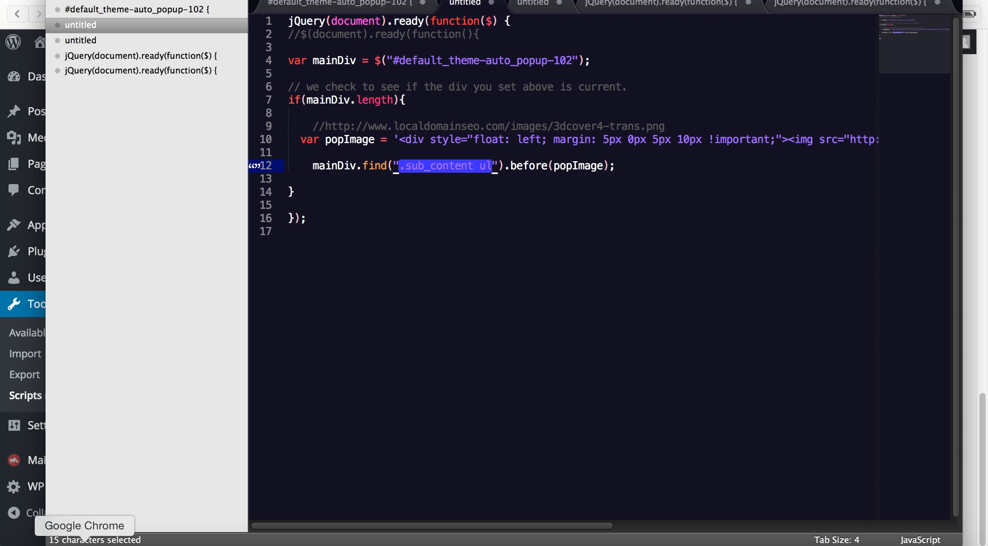
pyautogui.click(91, 540)
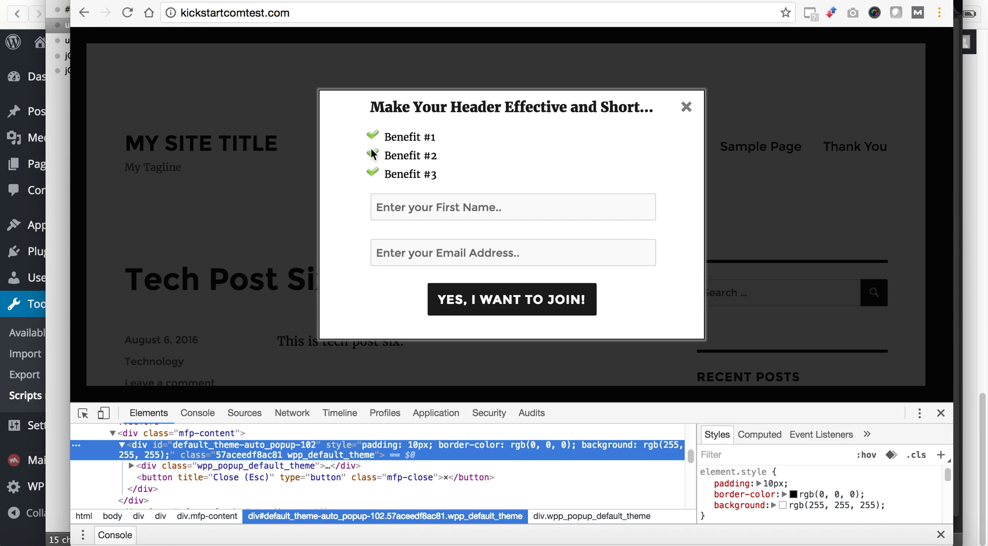
pyautogui.click(82, 413)
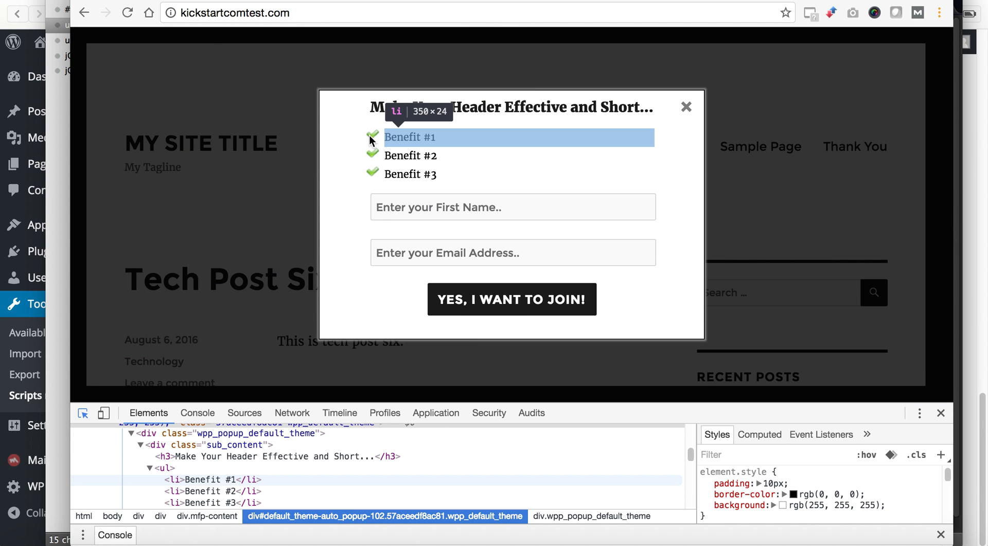
pyautogui.click(371, 137)
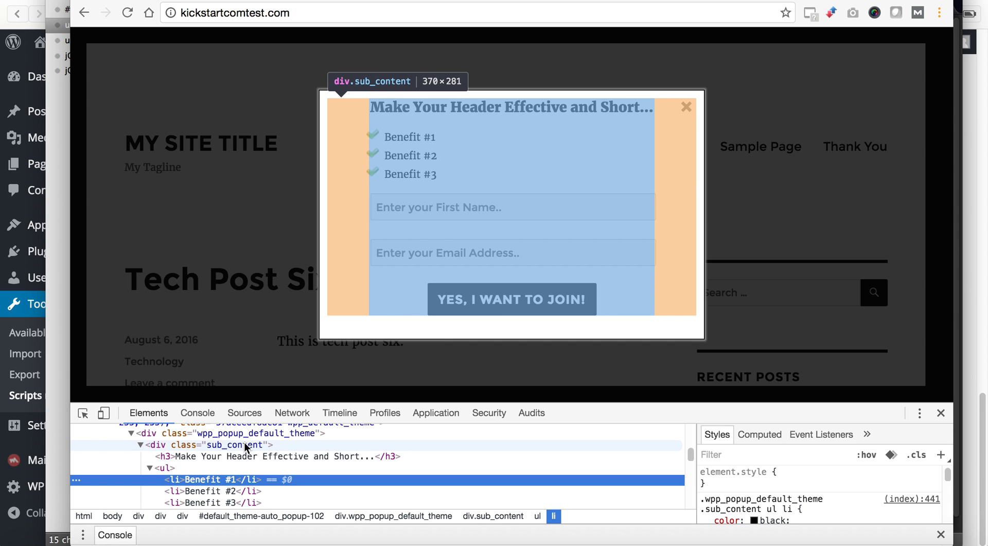
pyautogui.click(53, 529)
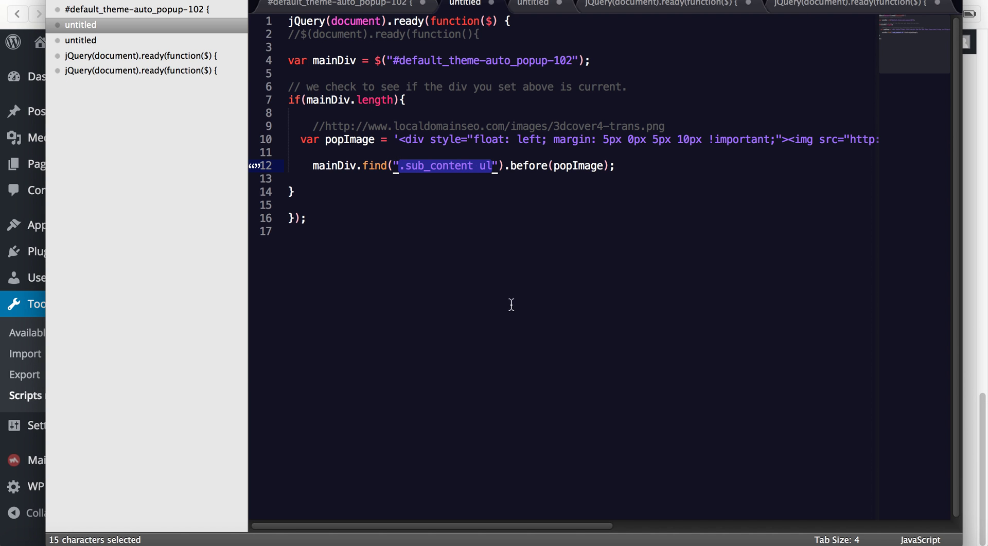
# - Keep .before on line 12 so the logo goes before the .sub_content list
pyautogui.click(404, 168)
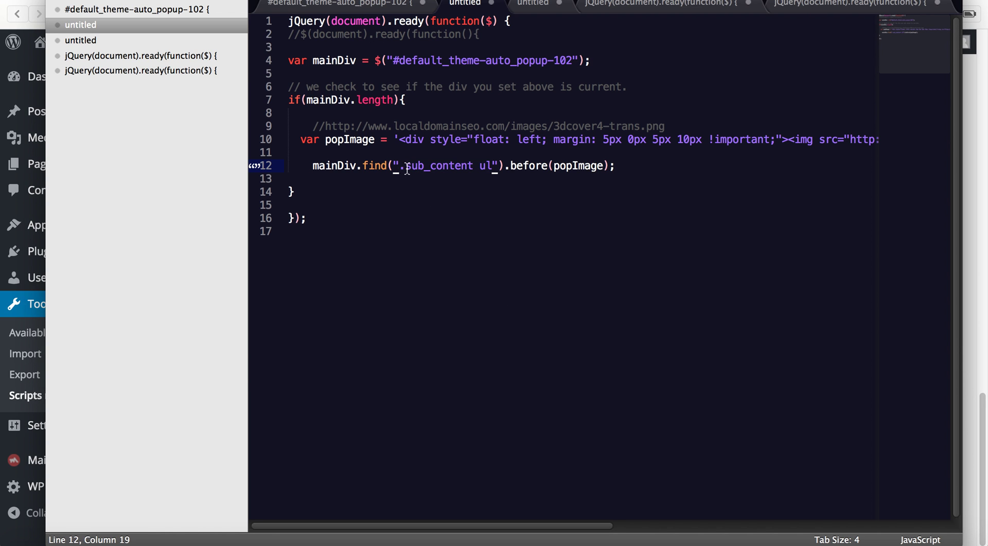
pyautogui.click(407, 168)
pyautogui.press('Right')
pyautogui.press('Right')
pyautogui.press('Right')
pyautogui.press('Right')
pyautogui.press('Right')
pyautogui.press('Right')
pyautogui.press('Right')
pyautogui.press('Right')
pyautogui.press('Right')
pyautogui.press('Right')
pyautogui.press('Right')
pyautogui.moveTo(549, 165); pyautogui.dragTo(512, 162)
pyautogui.write('after')
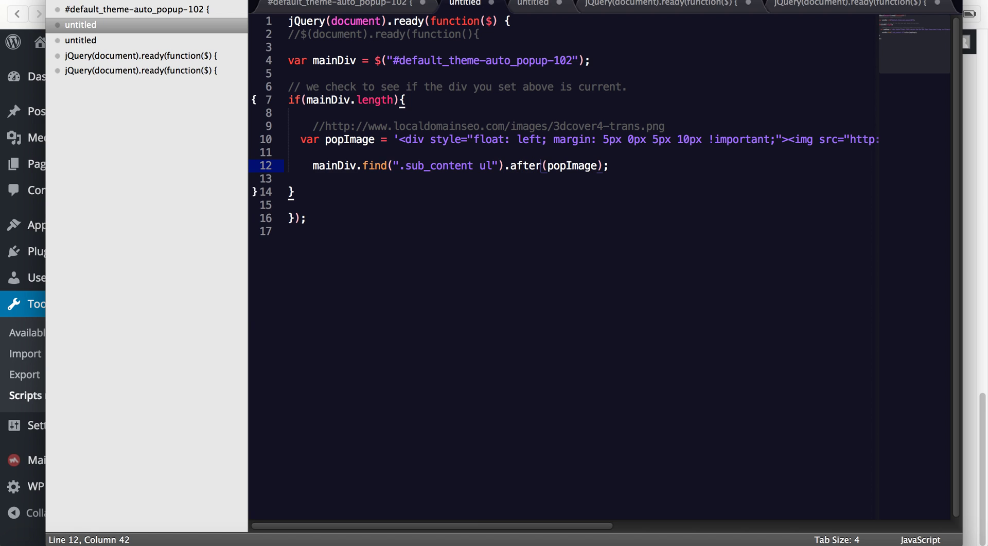
pyautogui.press('BackSpace')
pyautogui.press('BackSpace')
pyautogui.press('BackSpace')
pyautogui.press('BackSpace')
pyautogui.press('BackSpace')
pyautogui.write('before')
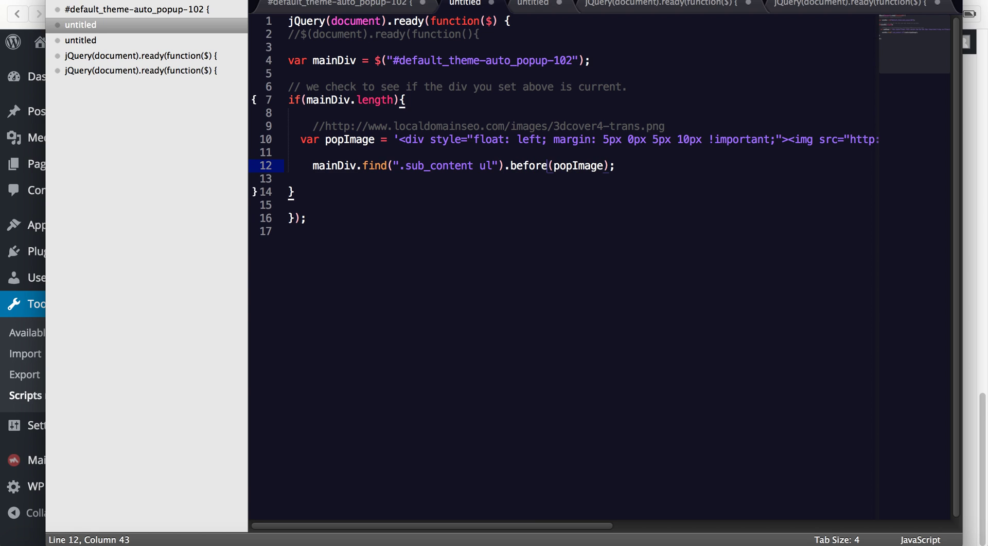
pyautogui.click(630, 177)
# - Copy the entire popup script
pyautogui.moveTo(318, 221); pyautogui.dragTo(287, 127)
pyautogui.moveTo(274, 65); pyautogui.dragTo(274, 15)
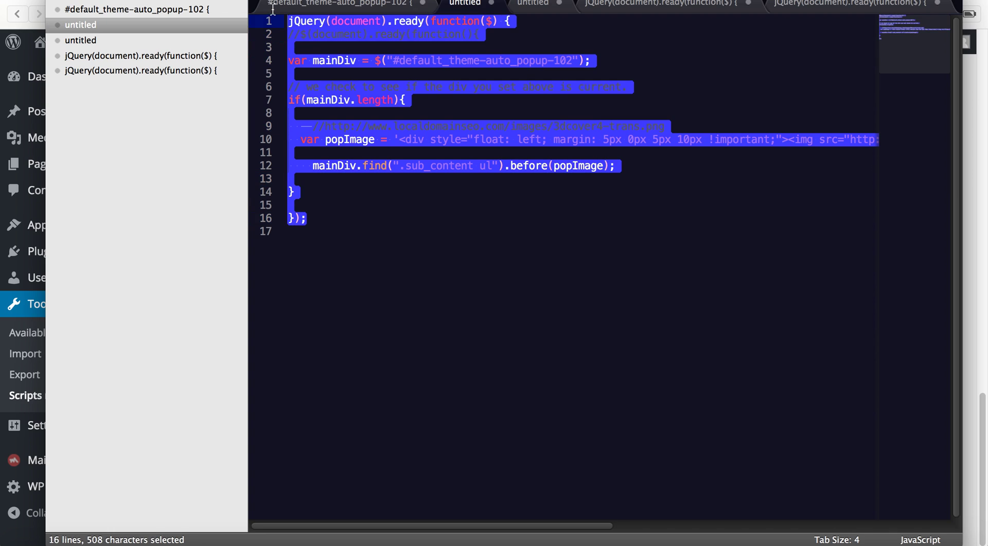
pyautogui.press('super+c')
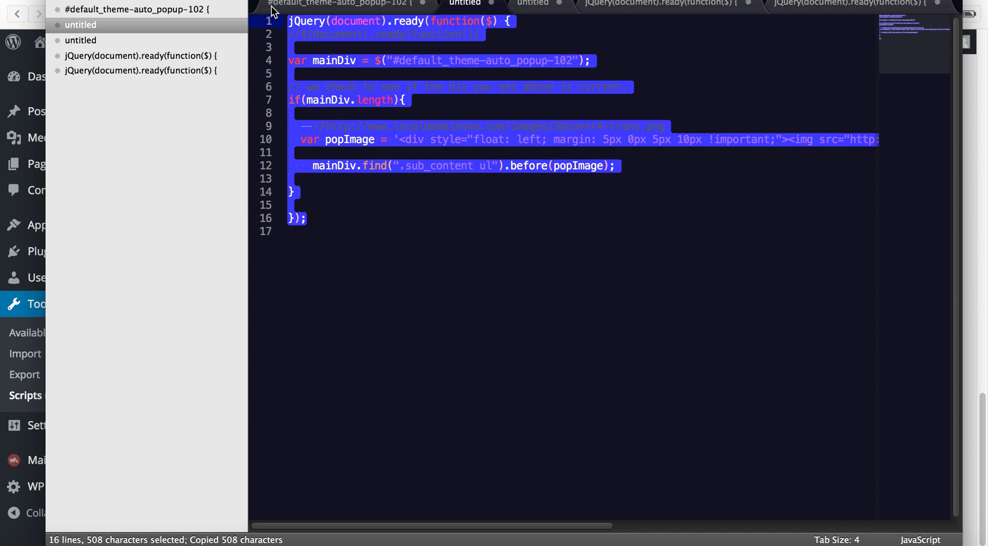
pyautogui.click(35, 5)
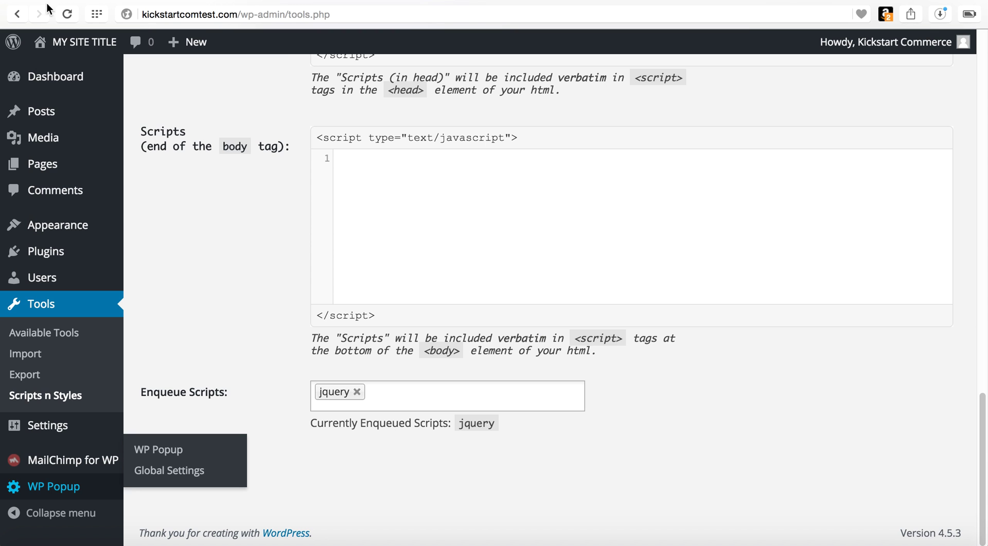
# - Paste the copied jQuery popup script into the end-of-body Scripts box and save changes
pyautogui.click(396, 184)
pyautogui.press('super+v')
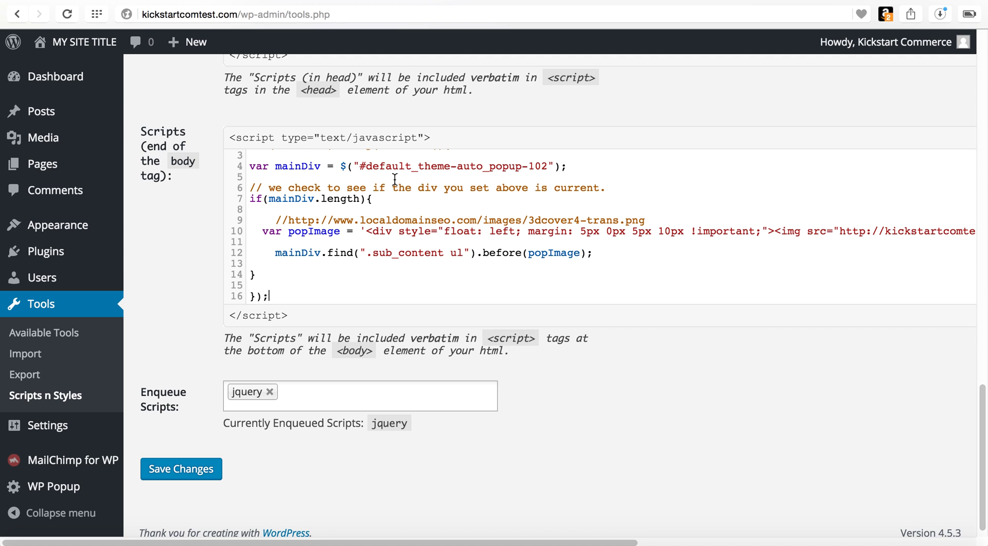
pyautogui.scroll(10, 197, 184)
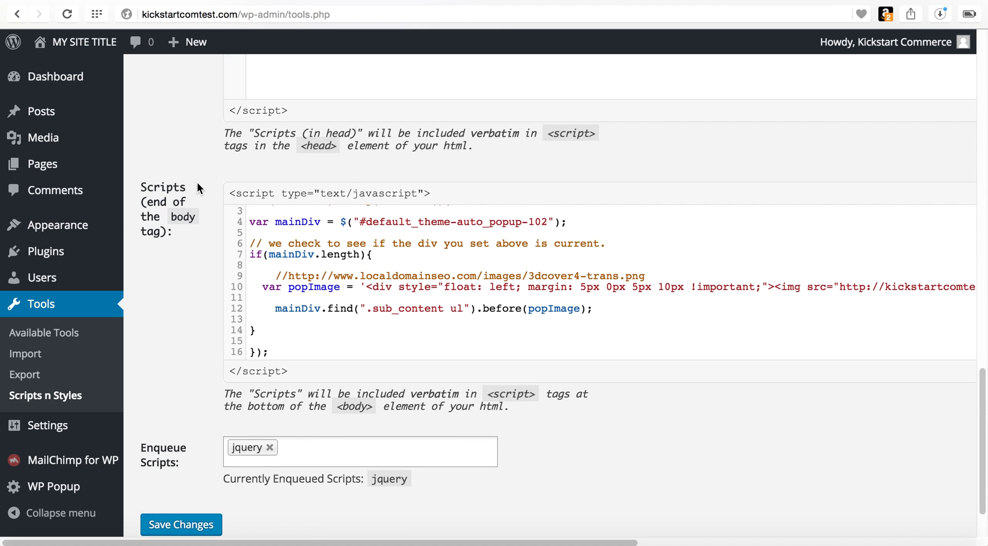
pyautogui.scroll(-5, 197, 183)
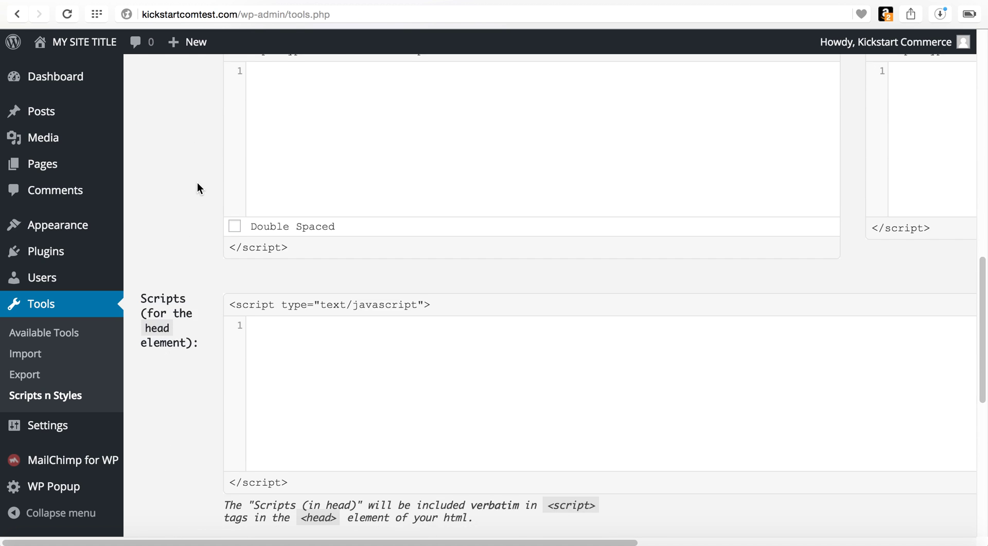
pyautogui.scroll(-2, 206, 185)
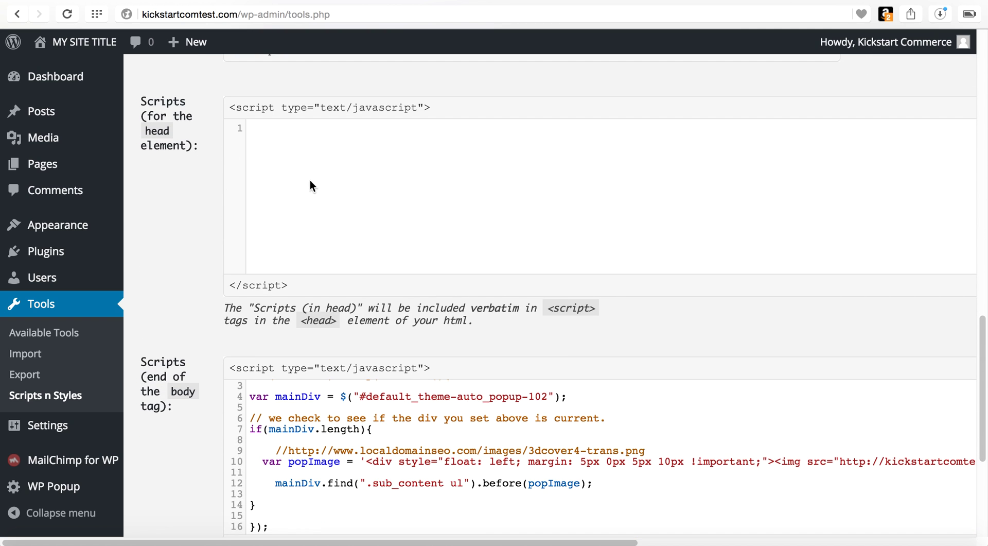
pyautogui.scroll(-6, 321, 188)
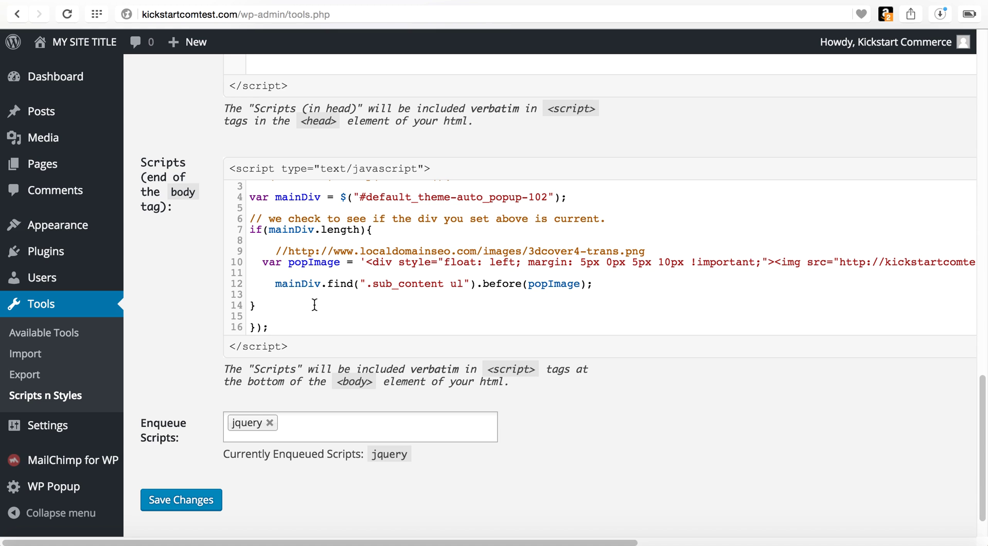
pyautogui.click(177, 505)
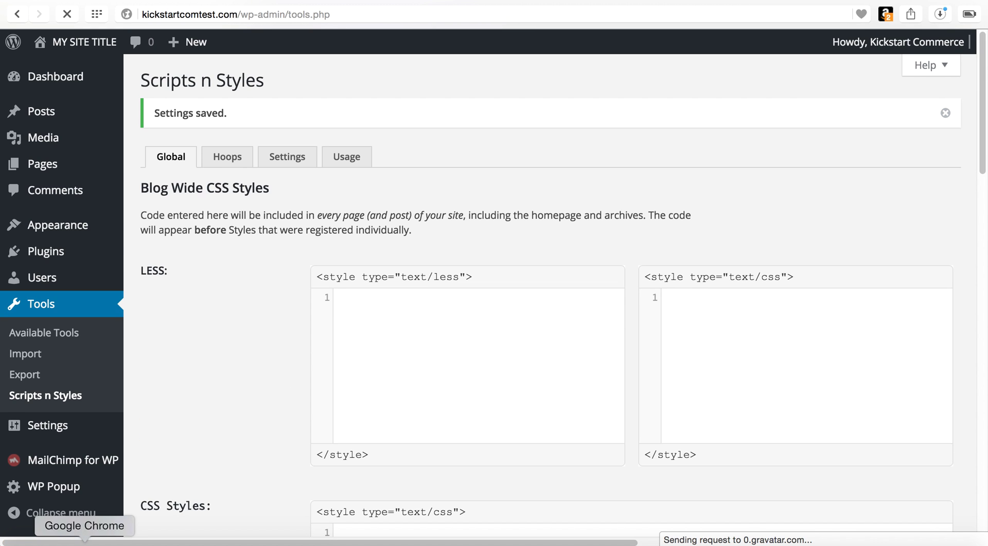
# - Close DevTools and reload the site so the popup shows the Jenkins logo beside its benefits
pyautogui.click(85, 542)
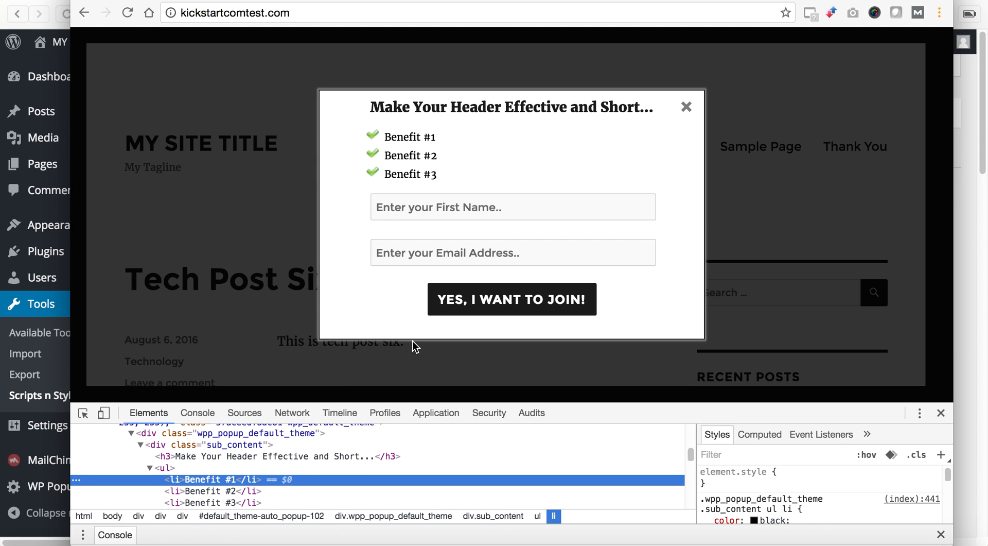
pyautogui.click(940, 413)
pyautogui.press('super+r')
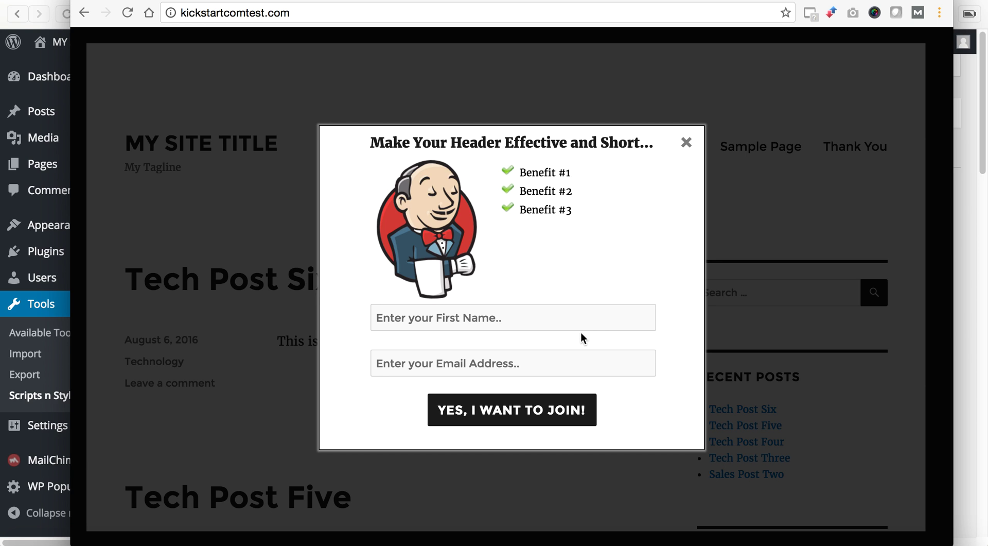
pyautogui.click(51, 26)
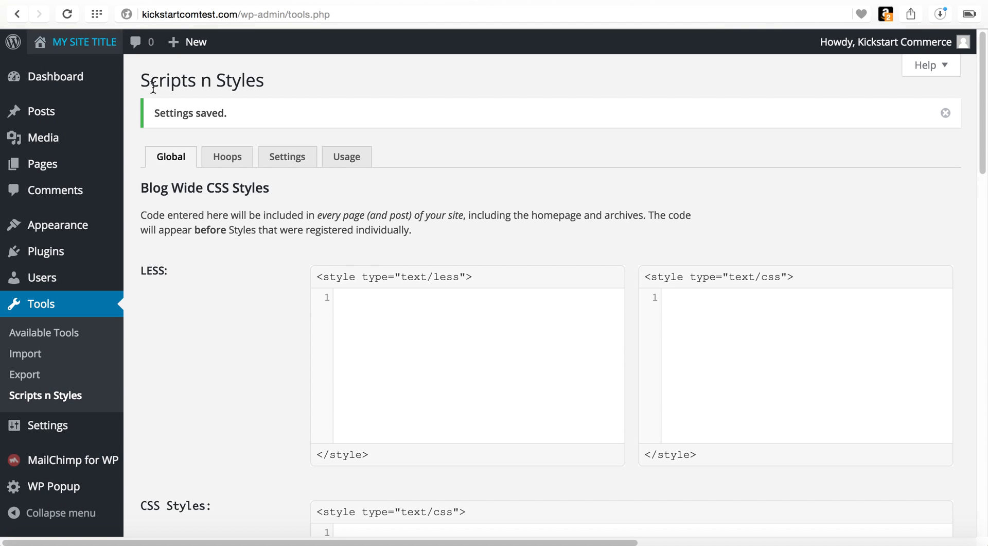
# - Switch Sublime Text to the popup CSS file and set its syntax to CSS
pyautogui.scroll(-5, 341, 350)
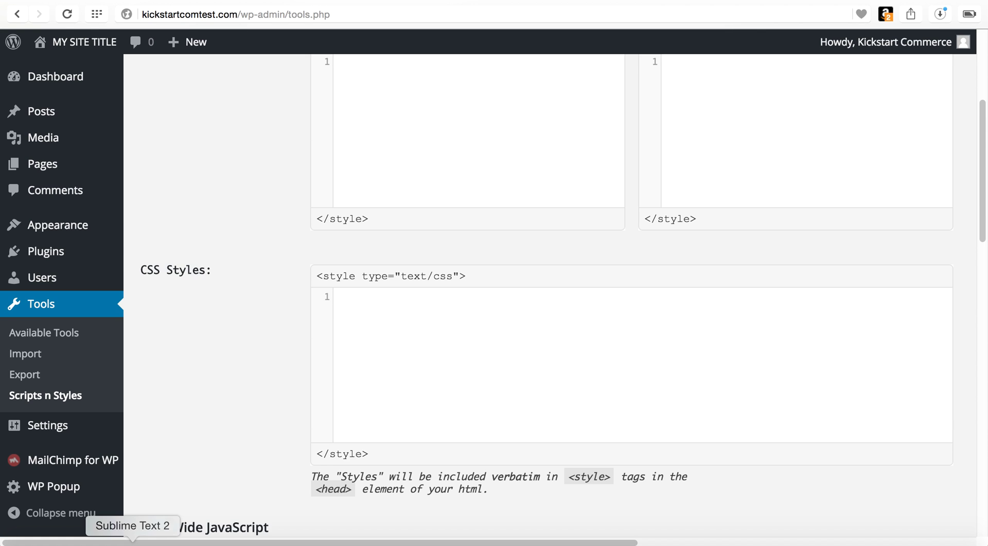
pyautogui.click(133, 541)
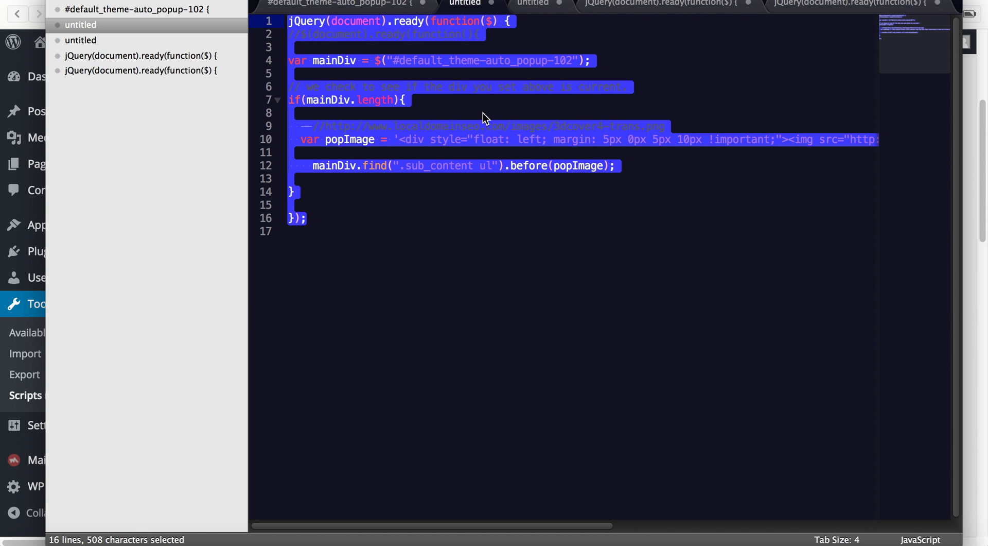
pyautogui.click(387, 4)
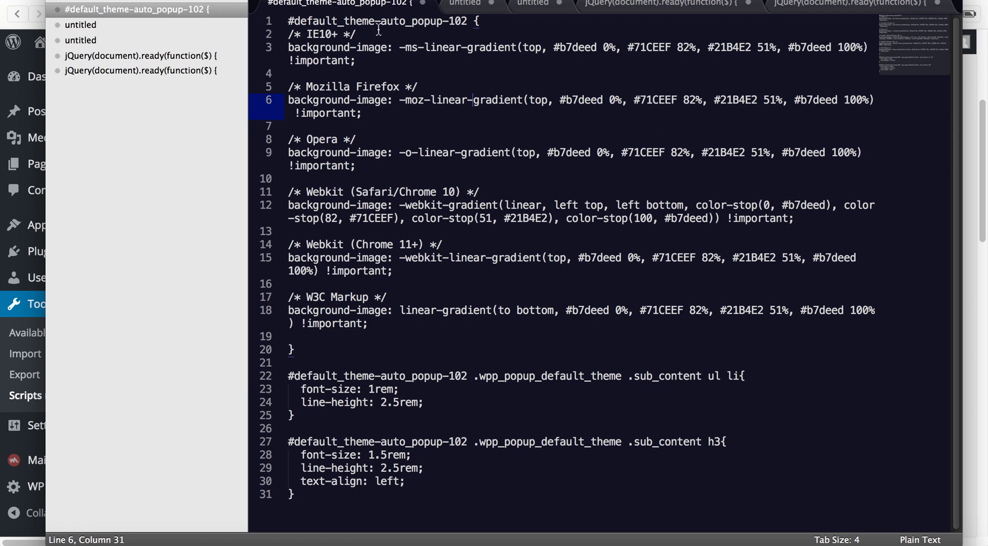
pyautogui.click(923, 539)
pyautogui.click(837, 106)
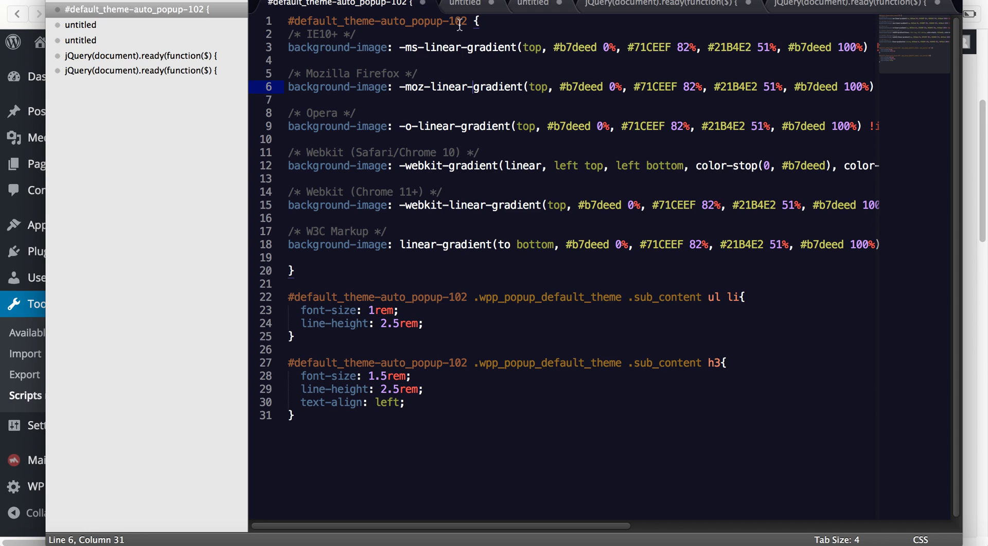
# - Copy the whole 31-line popup CSS file
pyautogui.moveTo(467, 21); pyautogui.dragTo(294, 19)
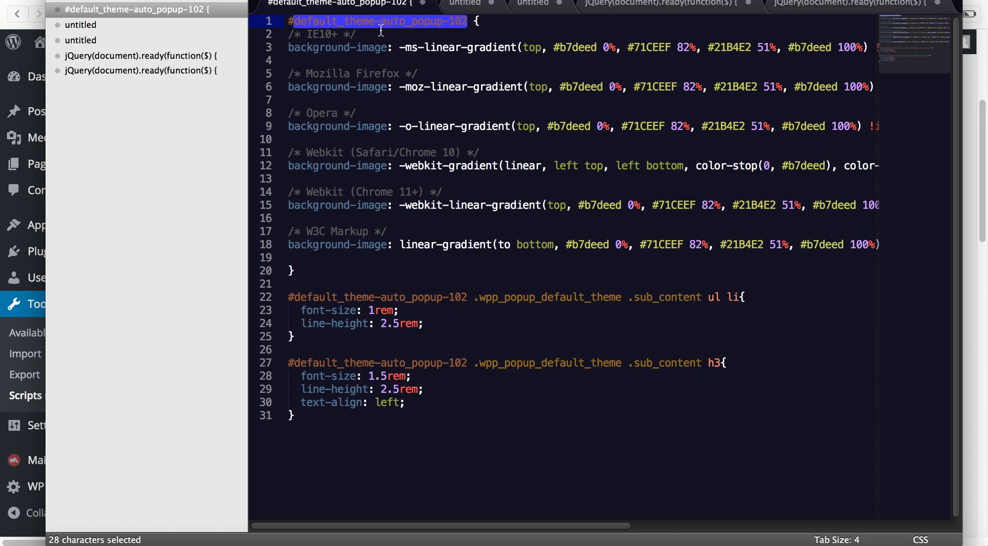
pyautogui.click(466, 25)
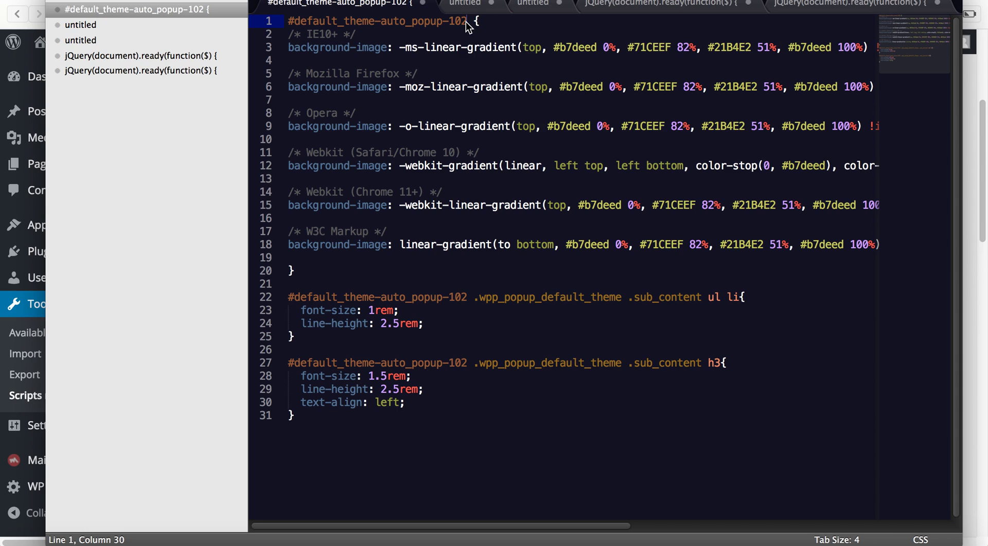
pyautogui.moveTo(467, 22); pyautogui.dragTo(304, 16)
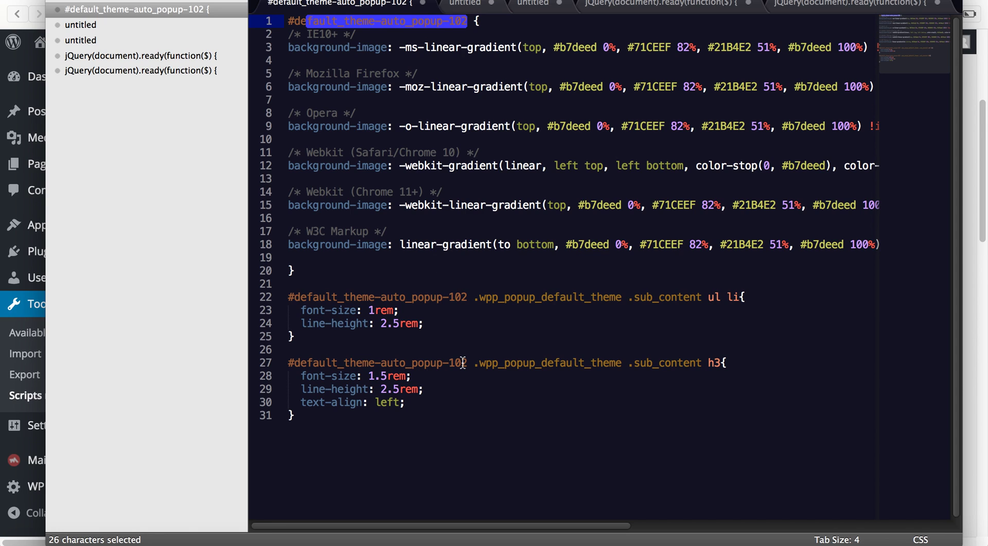
pyautogui.click(400, 424)
pyautogui.keyDown('shift'); pyautogui.click(347, 268); pyautogui.keyUp('shift')
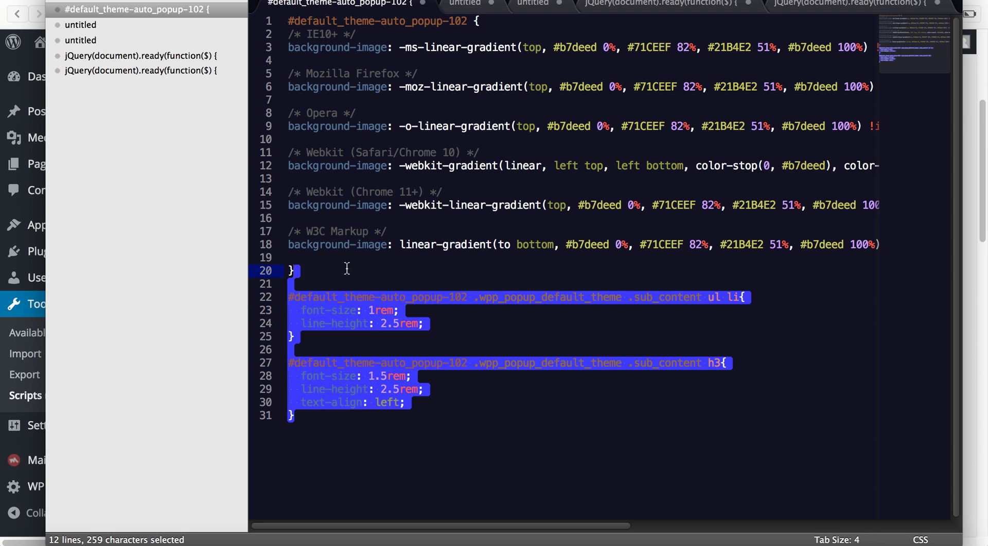
pyautogui.moveTo(347, 268); pyautogui.dragTo(282, 11)
pyautogui.press('super+c')
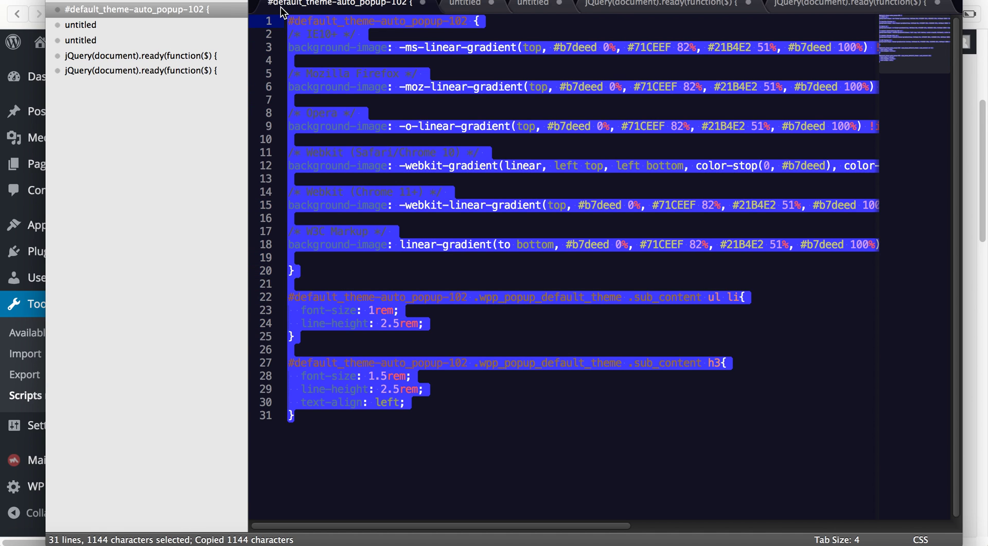
# - Paste the CSS into the Scripts n Styles CSS Styles box and save the settings
pyautogui.click(32, 7)
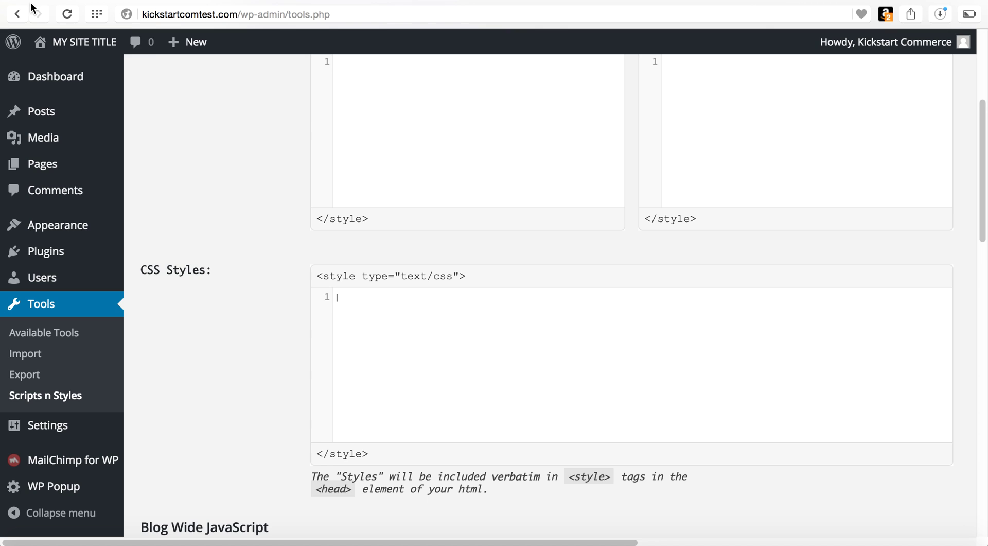
pyautogui.click(388, 328)
pyautogui.press('super+v')
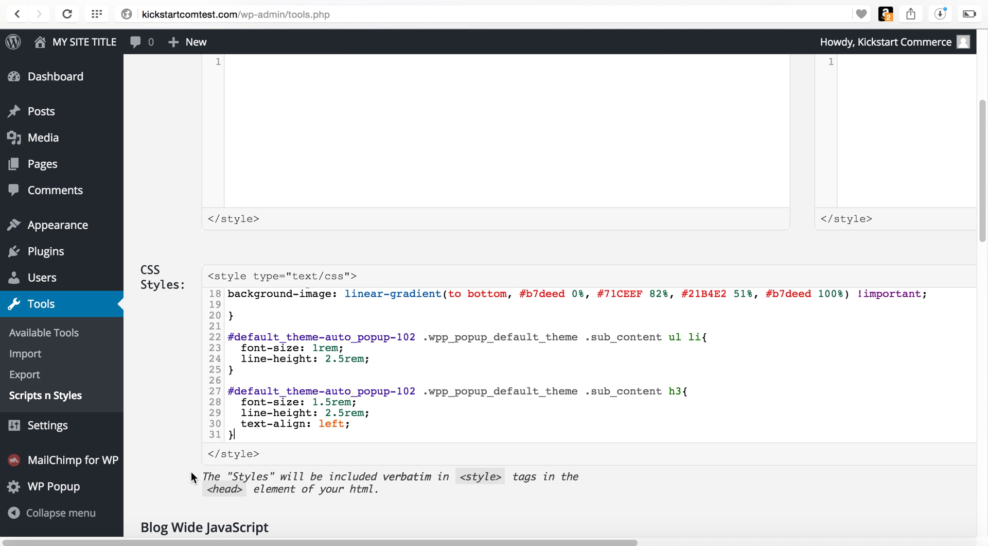
pyautogui.scroll(-3, 191, 471)
pyautogui.scroll(-10, 190, 471)
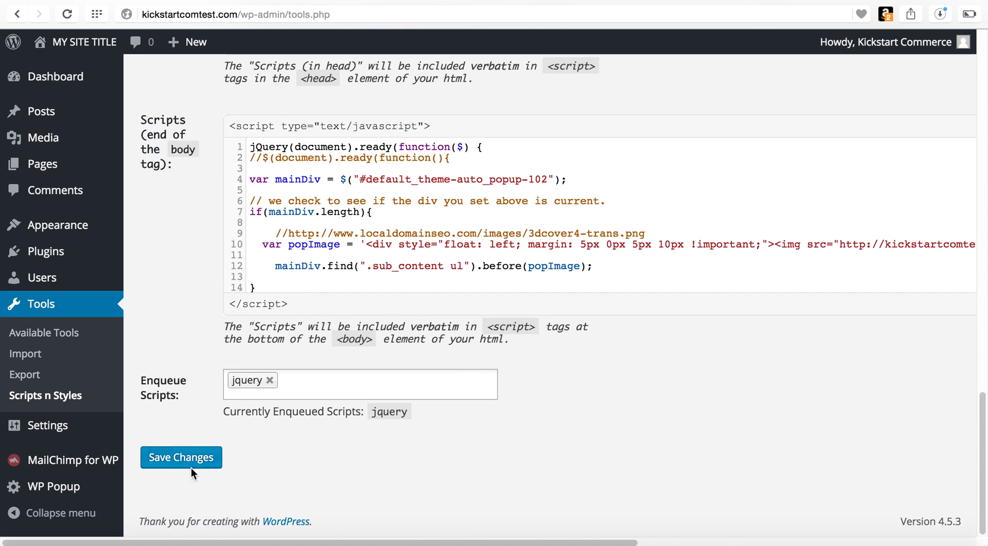
pyautogui.click(190, 467)
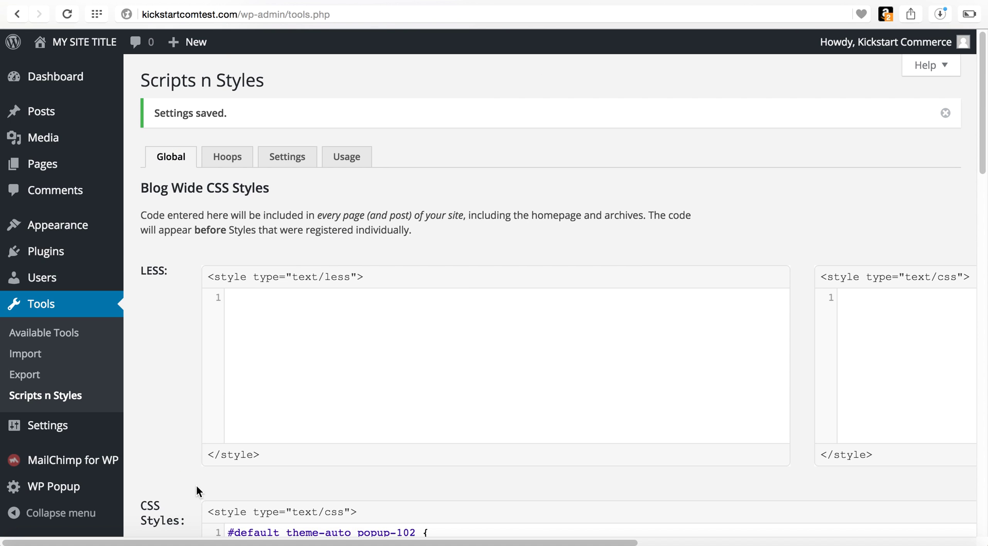
# - Reload the live site to see the popup's light-blue gradient and green-checkmark benefits
pyautogui.click(84, 541)
pyautogui.press('super+r')
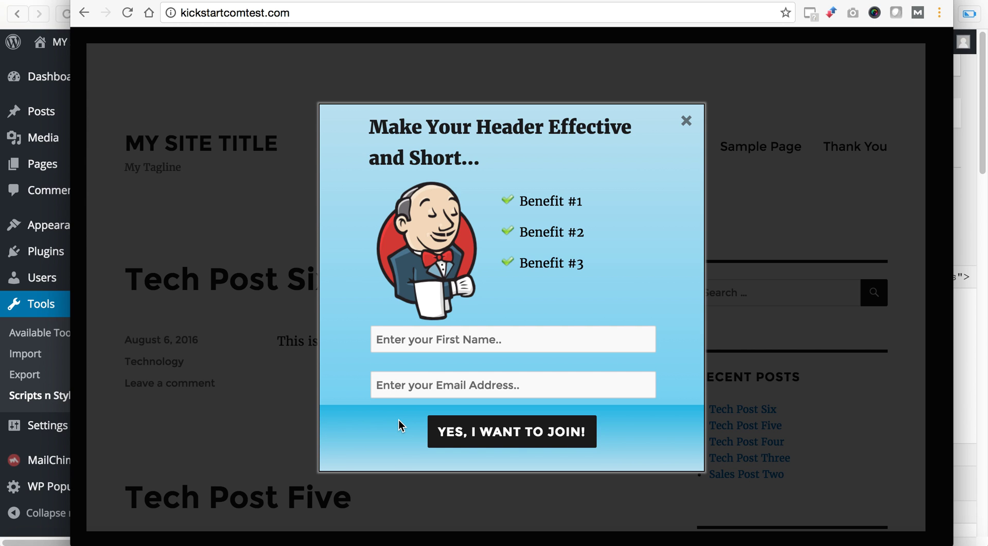
# - Scroll CSS Portal to the CSS markup for the b7deed, 71CEEF, 21B4E2 to-bottom gradient
pyautogui.click(55, 24)
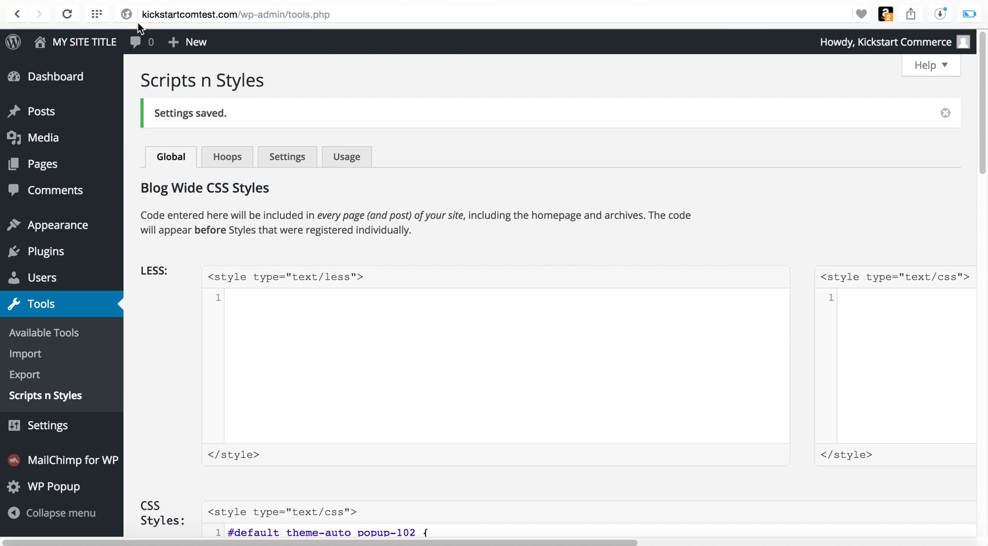
pyautogui.click(730, 4)
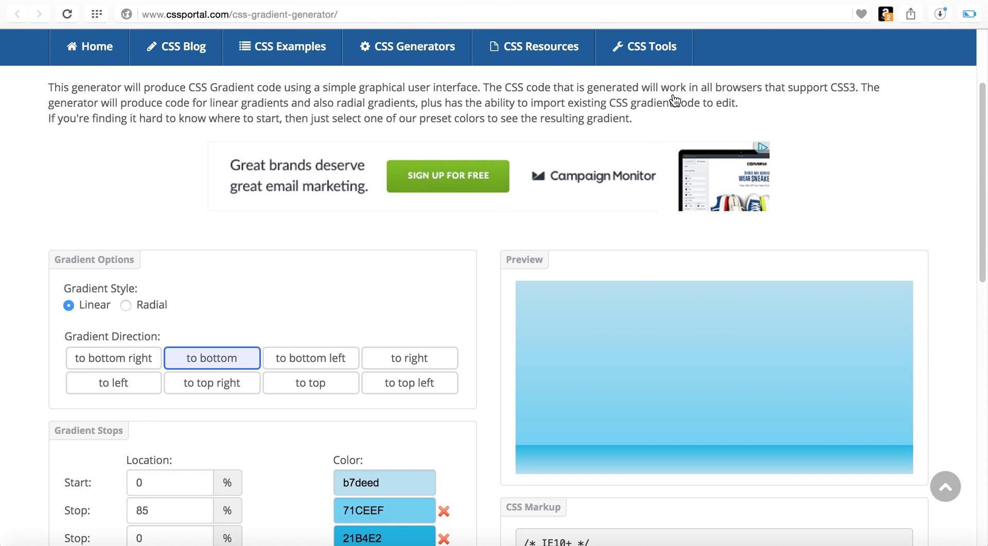
pyautogui.scroll(-3, 478, 270)
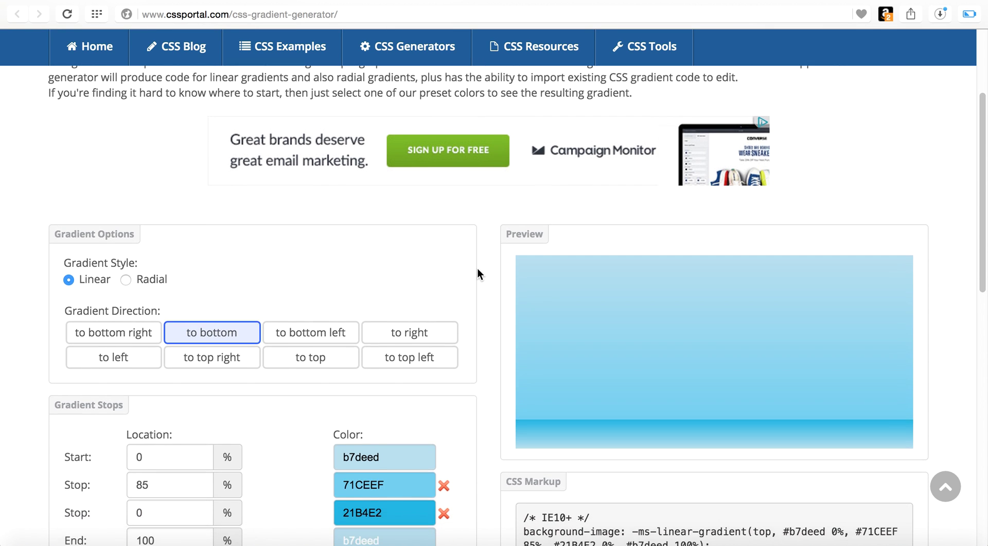
pyautogui.scroll(-3, 478, 273)
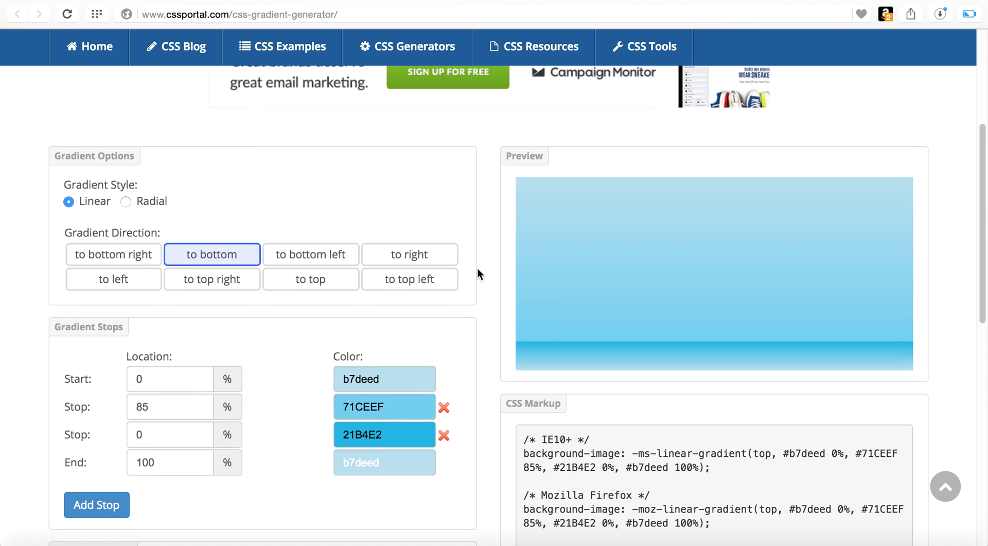
pyautogui.scroll(2, 477, 273)
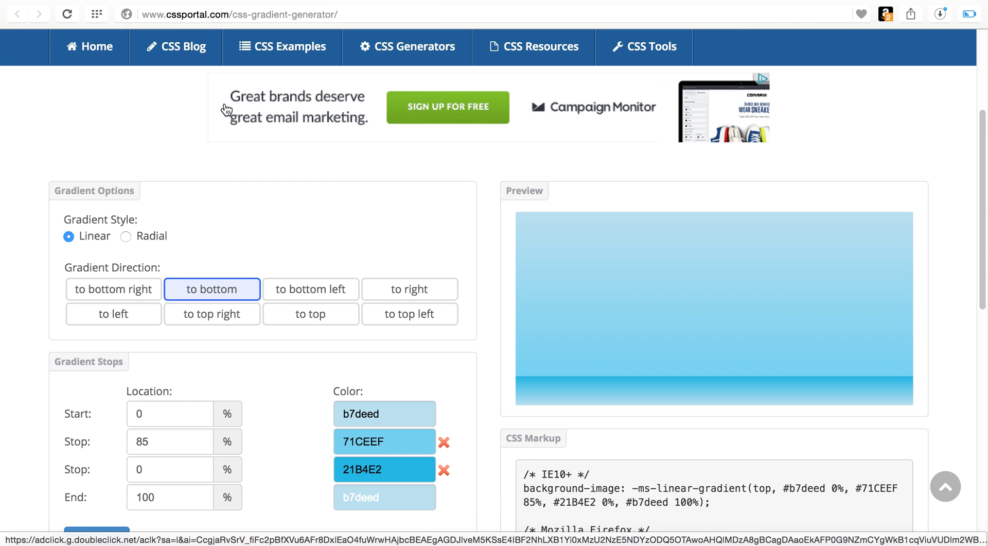
pyautogui.moveTo(368, 33)
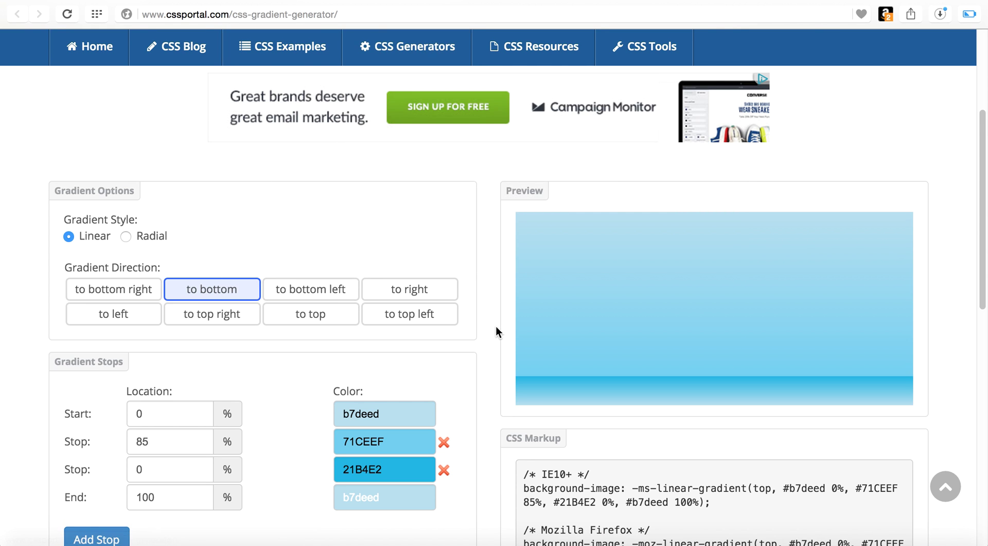
pyautogui.scroll(-5, 496, 330)
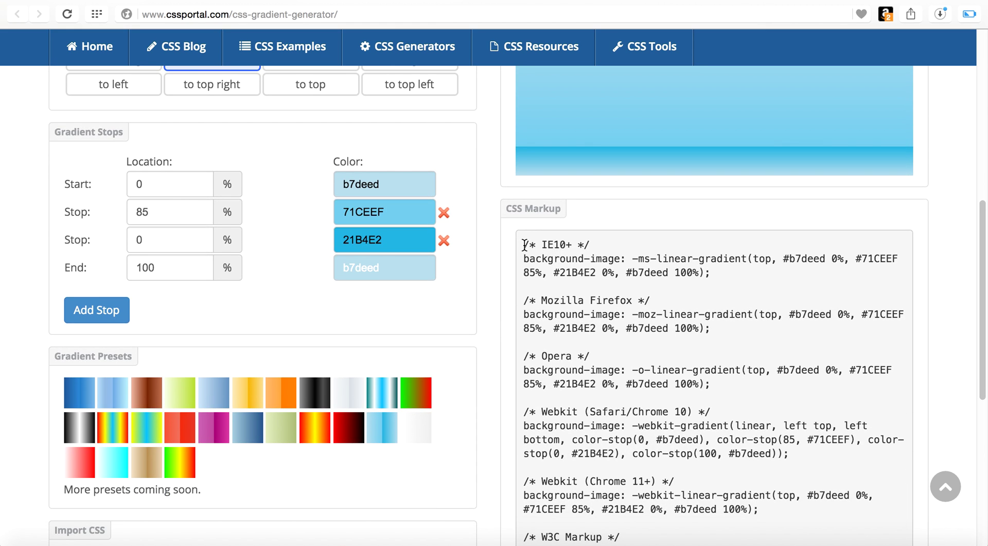
pyautogui.moveTo(524, 244); pyautogui.dragTo(643, 540)
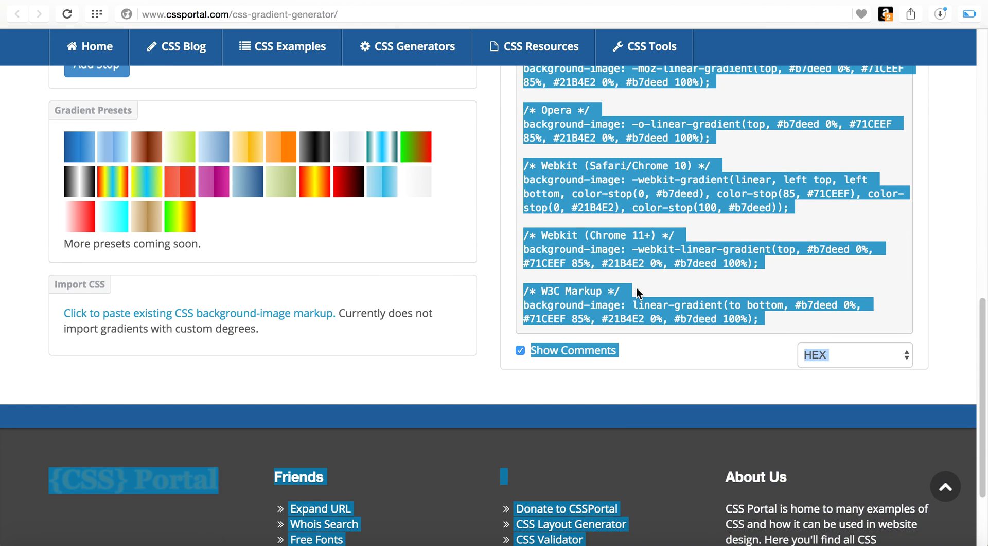
pyautogui.click(644, 292)
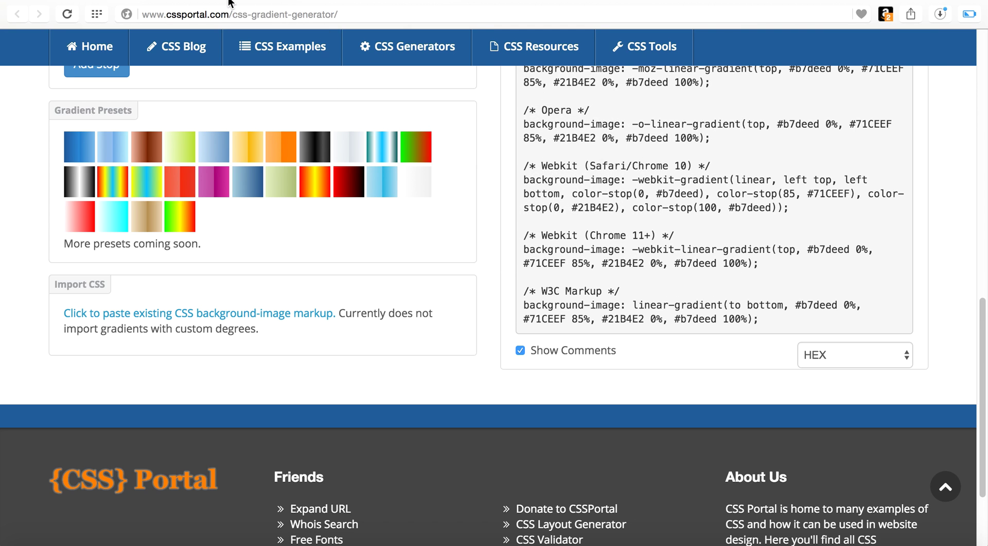
# - In the CSS Styles box, add !important to each background-image gradient line
pyautogui.click(264, 1)
pyautogui.click(400, 3)
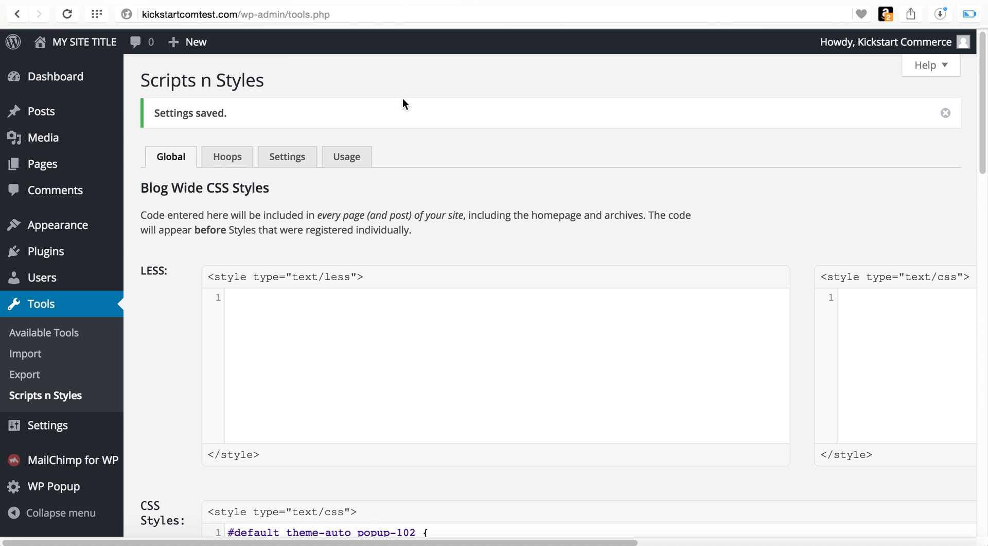
pyautogui.scroll(-10, 323, 314)
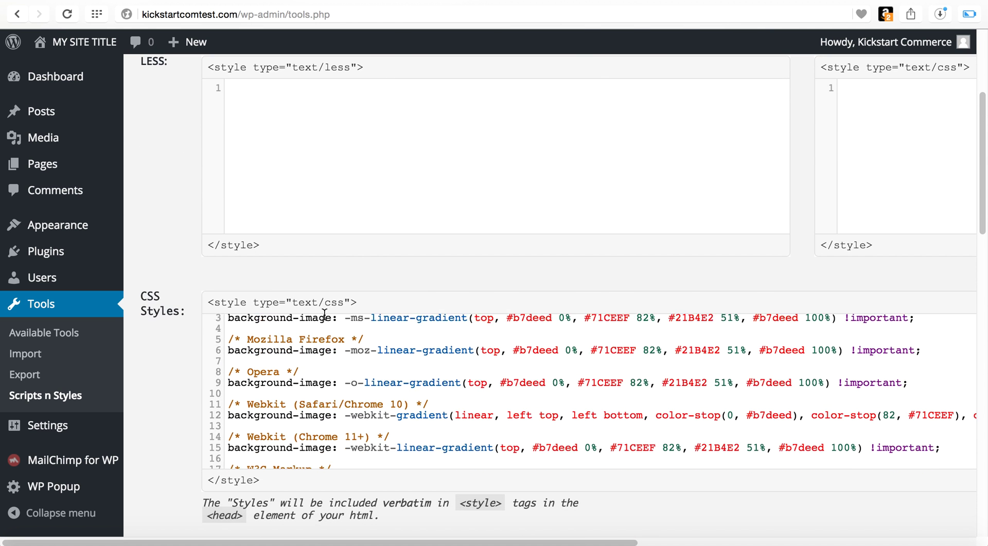
pyautogui.scroll(5, 324, 314)
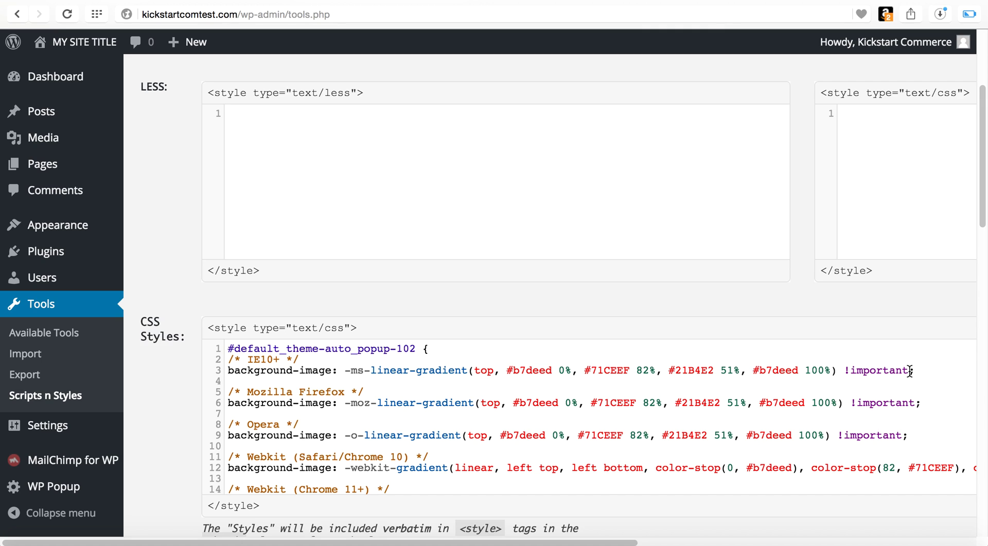
pyautogui.moveTo(909, 370); pyautogui.dragTo(846, 365)
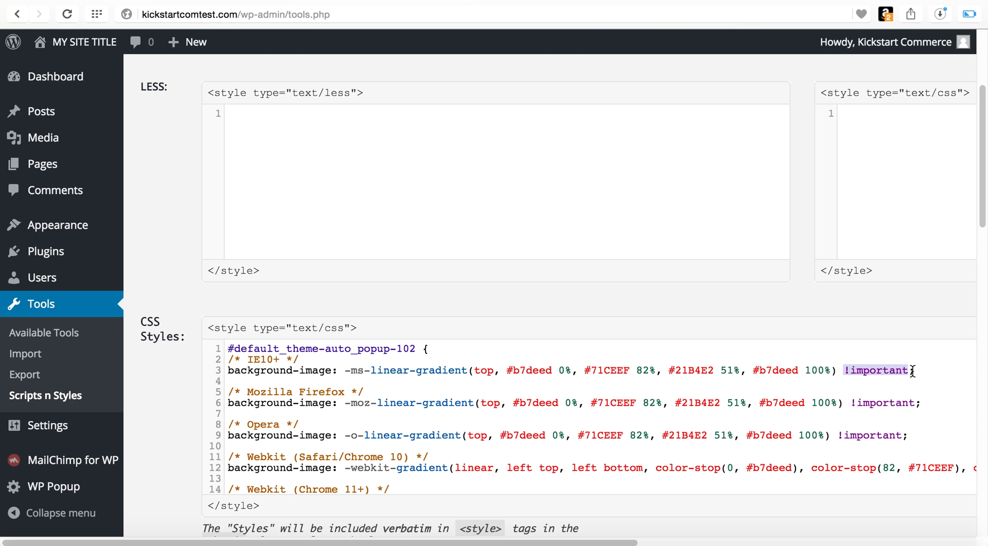
pyautogui.moveTo(907, 371); pyautogui.dragTo(852, 367)
# - Save the popup stylesheet with the gradient, benefits list and heading styles
pyautogui.scroll(-5, 902, 398)
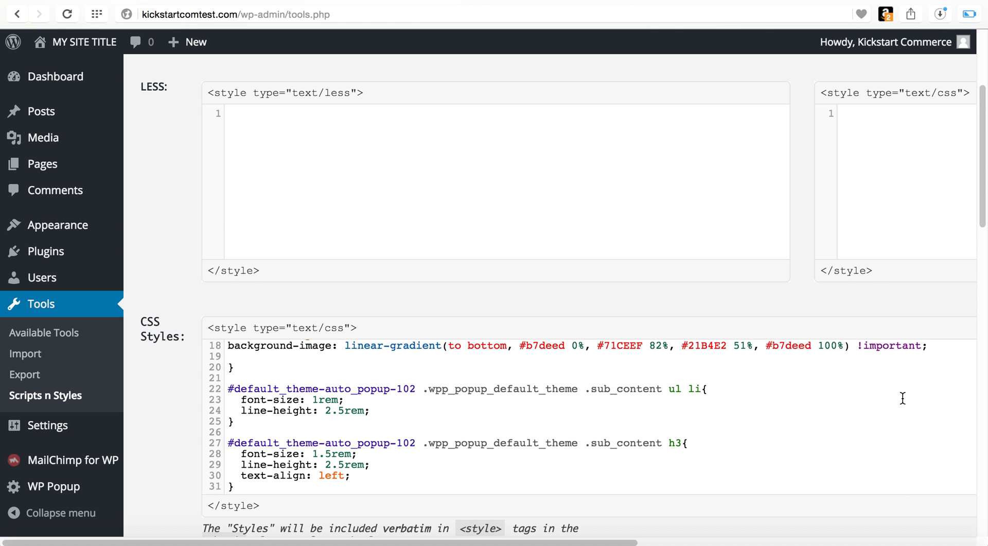
pyautogui.scroll(1, 903, 398)
pyautogui.scroll(1, 903, 398)
pyautogui.scroll(-1, 903, 398)
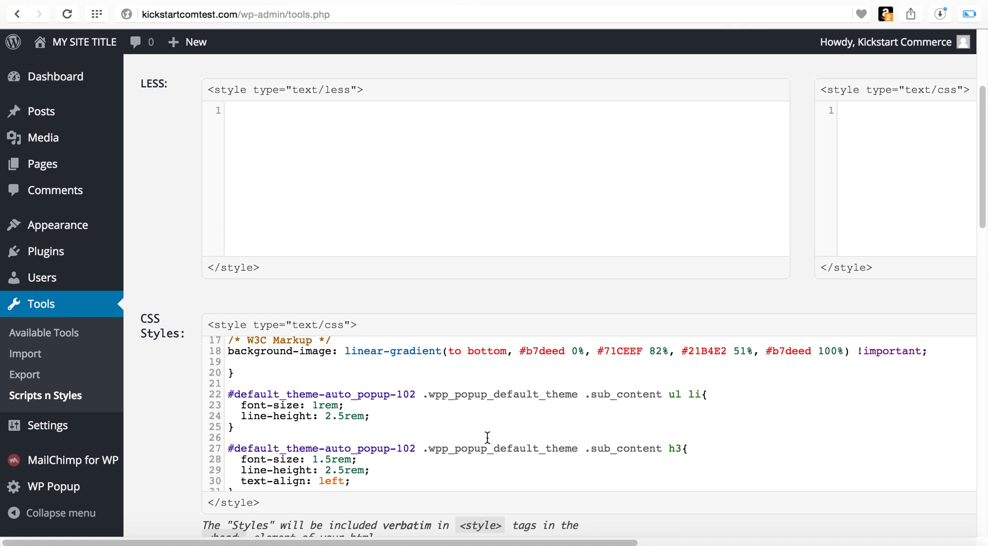
pyautogui.scroll(-3, 474, 443)
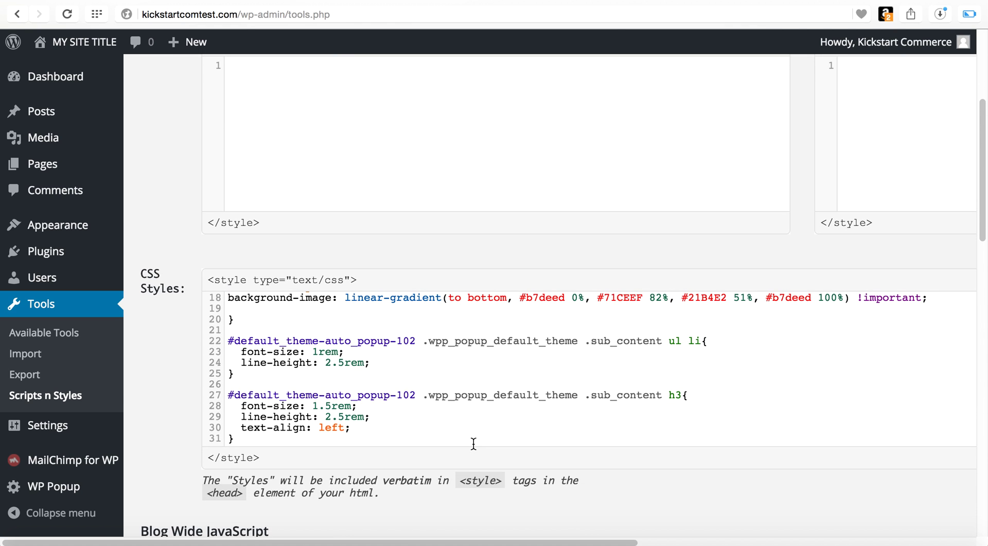
pyautogui.scroll(-15, 473, 443)
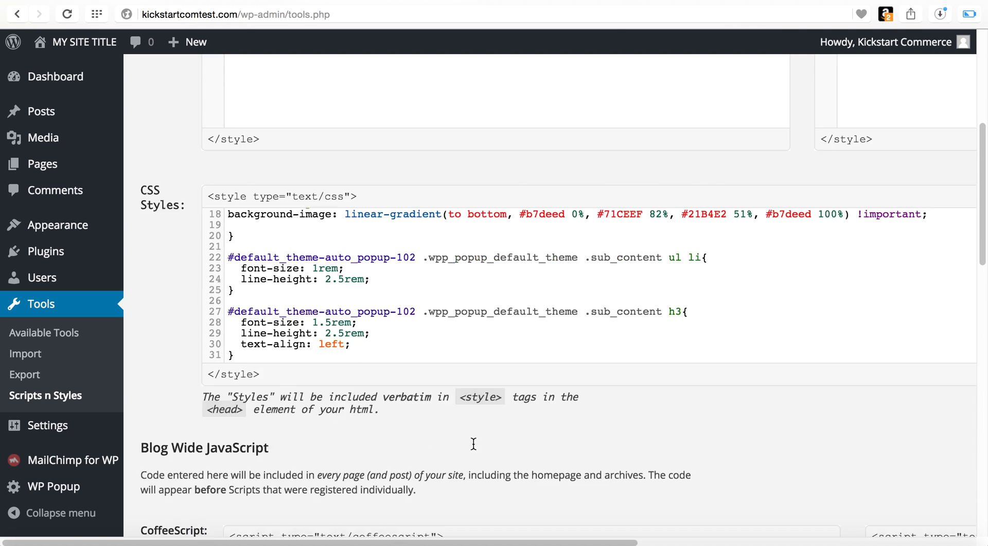
pyautogui.scroll(-5, 474, 443)
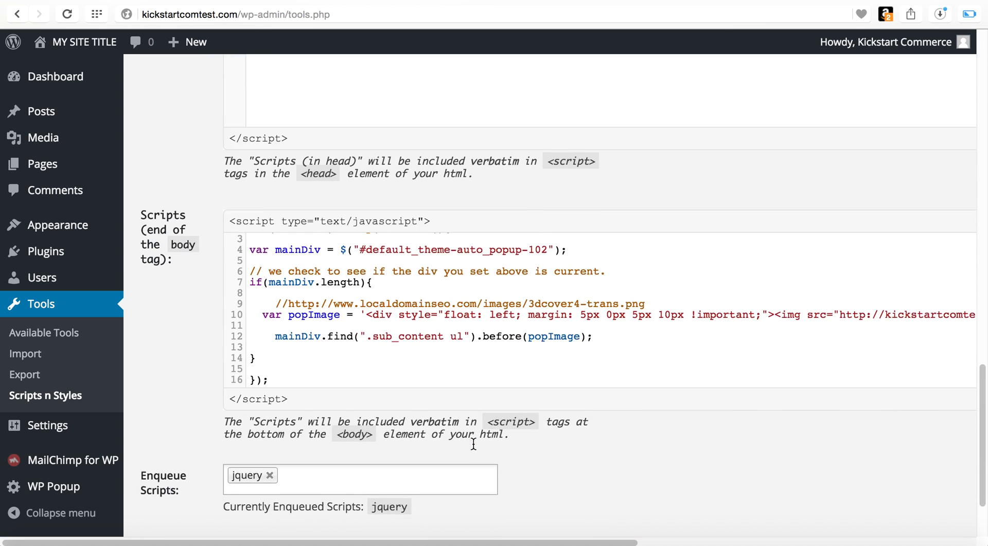
pyautogui.click(189, 531)
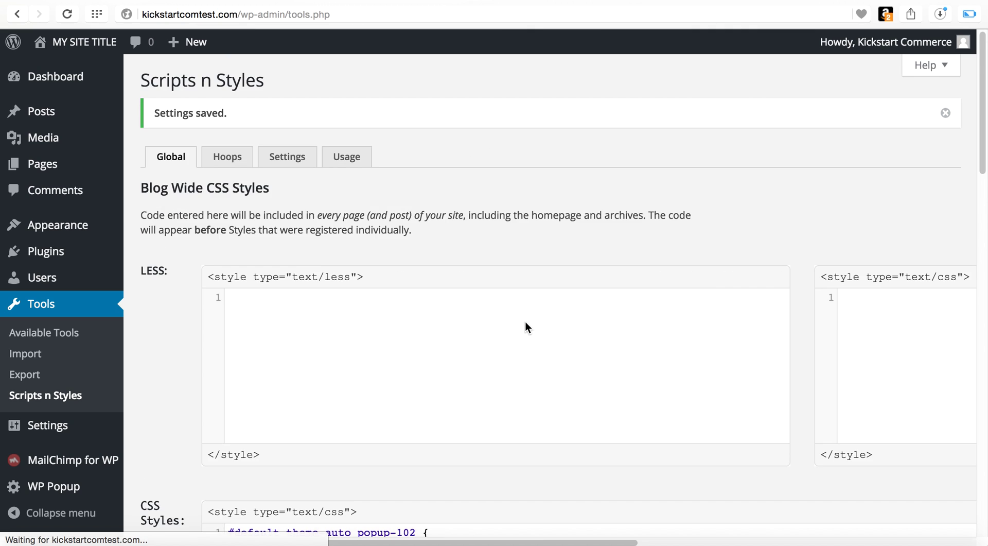
# - Change .before( to .after( on line 12 of the body script, save, and reload the site
pyautogui.scroll(-10, 525, 320)
pyautogui.scroll(-10, 527, 322)
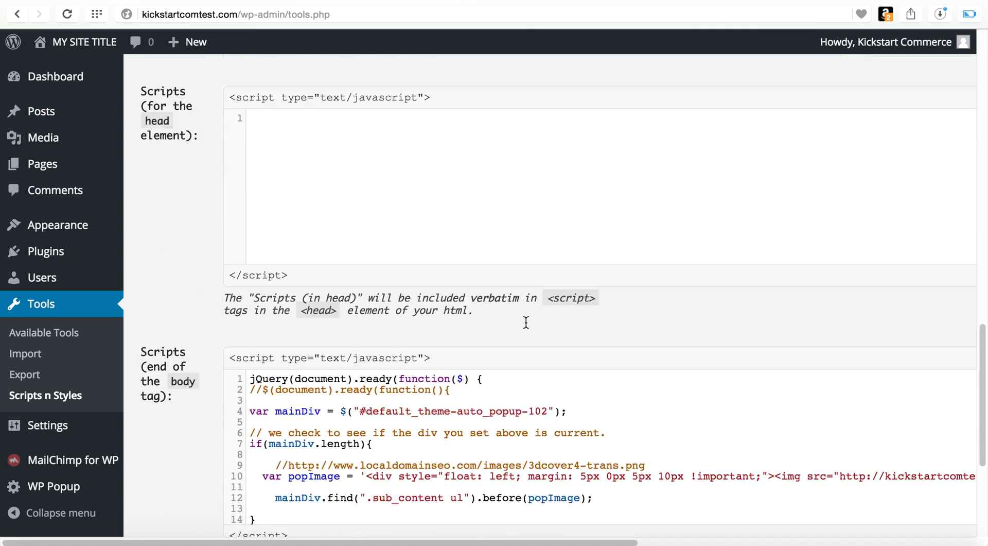
pyautogui.moveTo(522, 268); pyautogui.dragTo(484, 268)
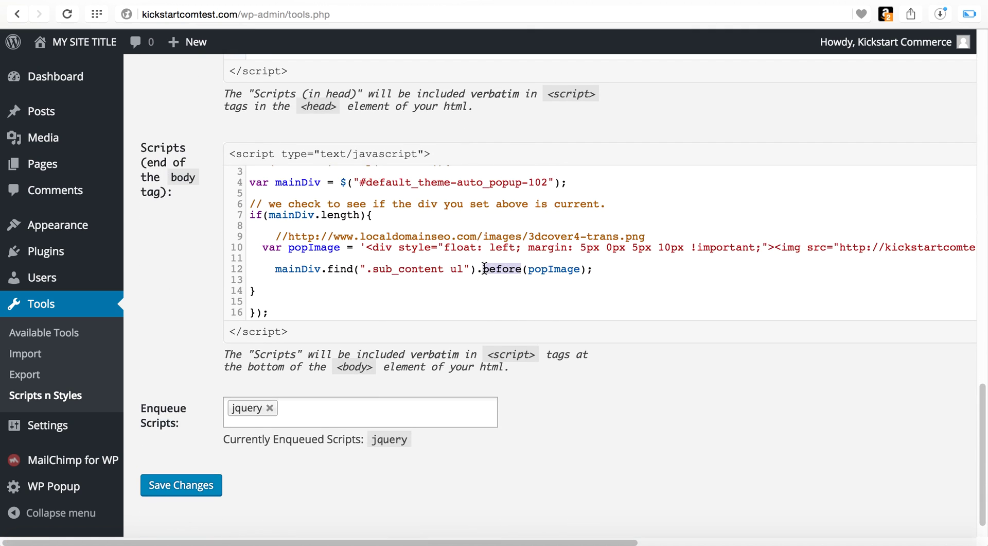
pyautogui.write('after')
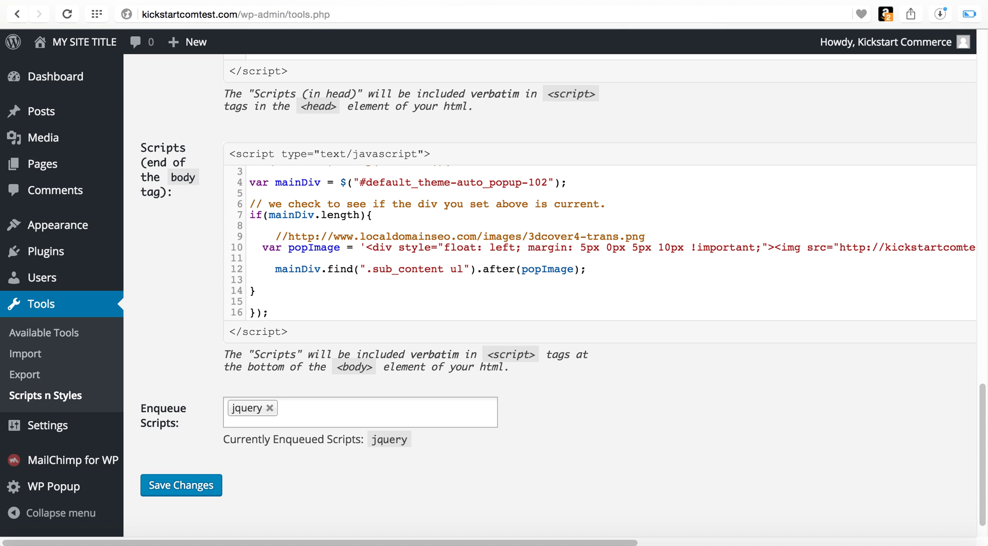
pyautogui.click(189, 487)
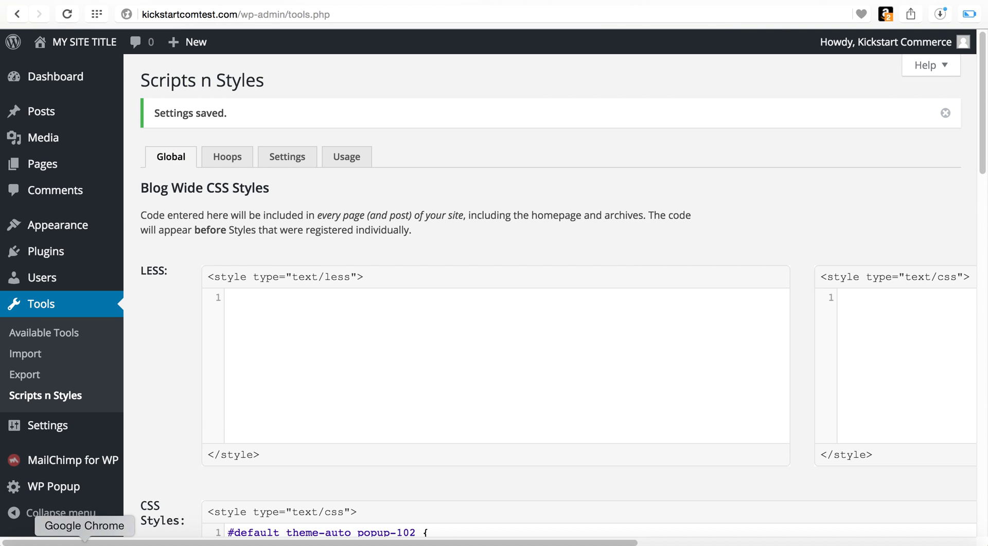
pyautogui.click(85, 541)
pyautogui.press('super+r')
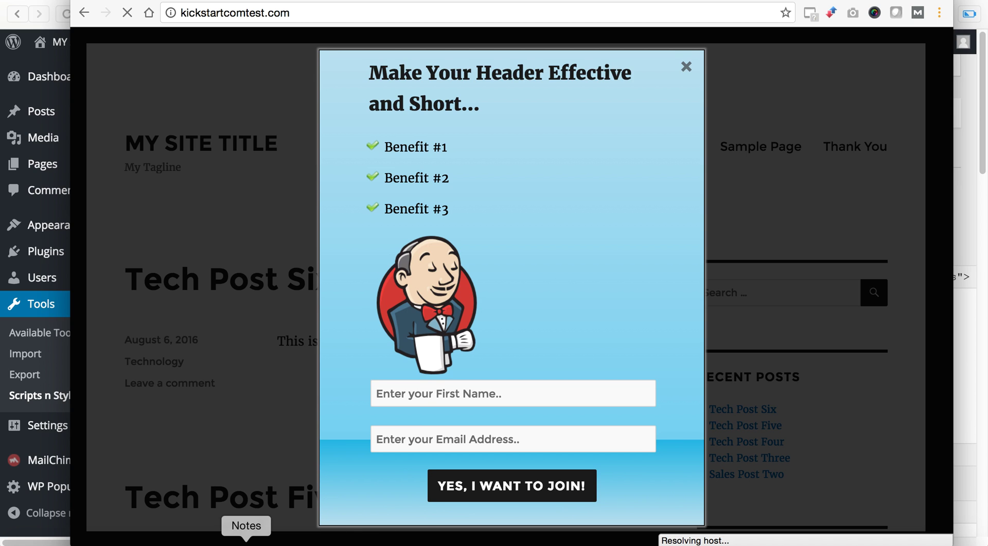
# - Set the logo to float: right and revert line 12 to .before, then save the script
pyautogui.click(58, 440)
pyautogui.scroll(-15, 355, 453)
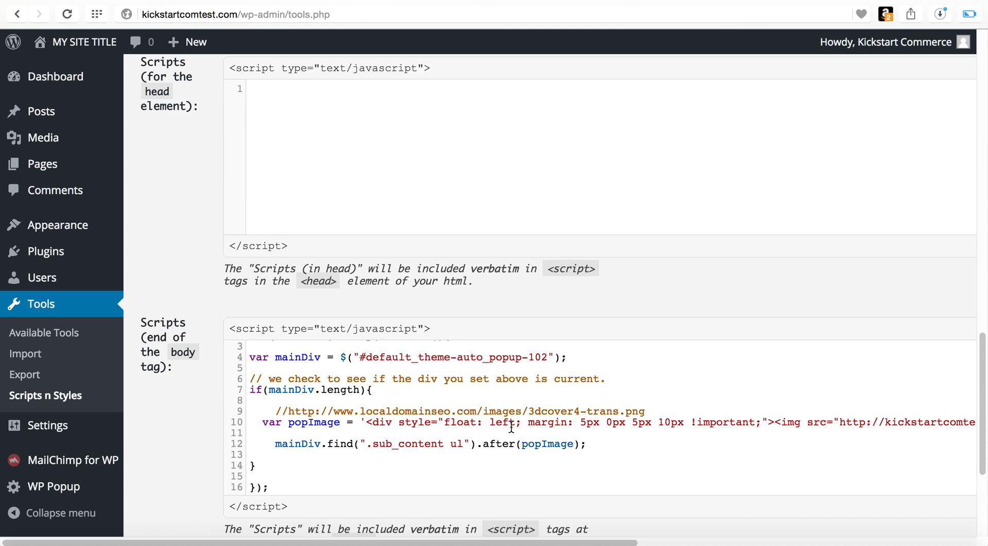
pyautogui.doubleClick(514, 421)
pyautogui.write('right')
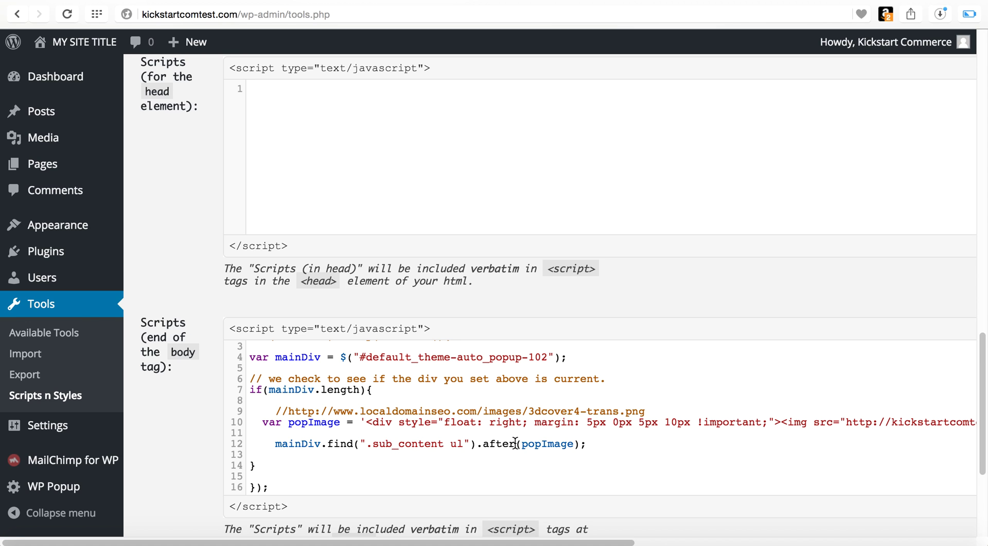
pyautogui.moveTo(518, 443); pyautogui.dragTo(481, 443)
pyautogui.write('before')
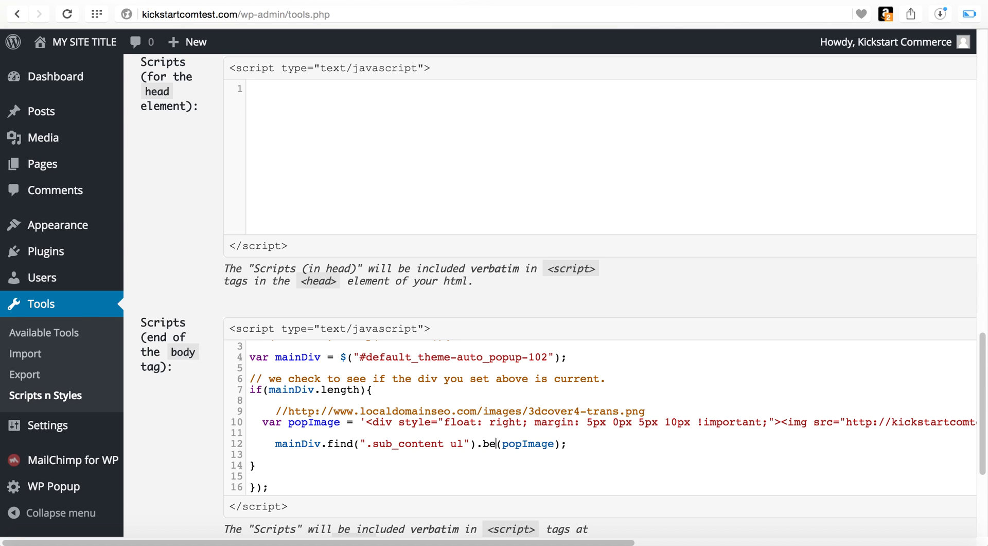
pyautogui.scroll(-3, 184, 453)
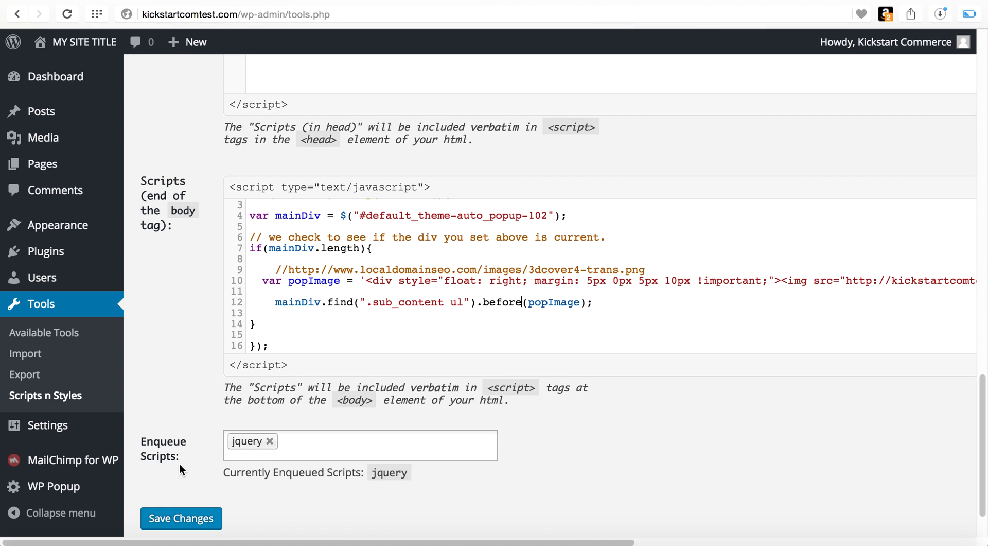
pyautogui.click(177, 520)
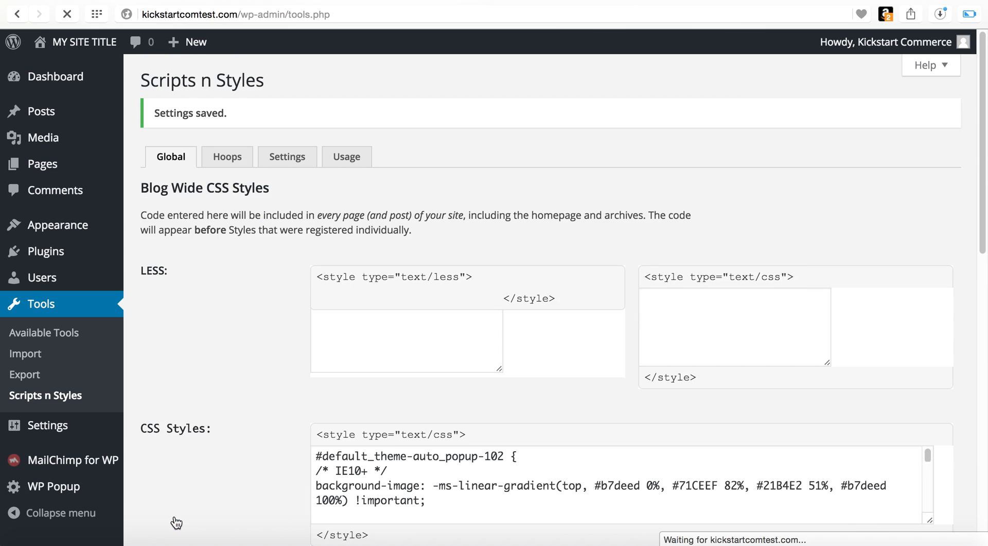
pyautogui.click(85, 543)
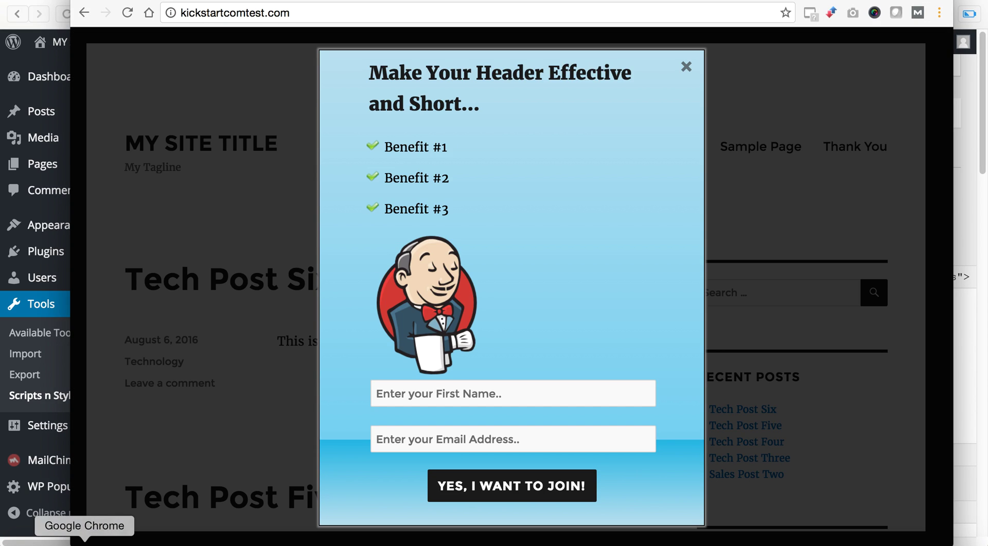
# - Reload the site to see the Jenkins logo floated right beside the benefits, then open a new tab
pyautogui.press('super+r')
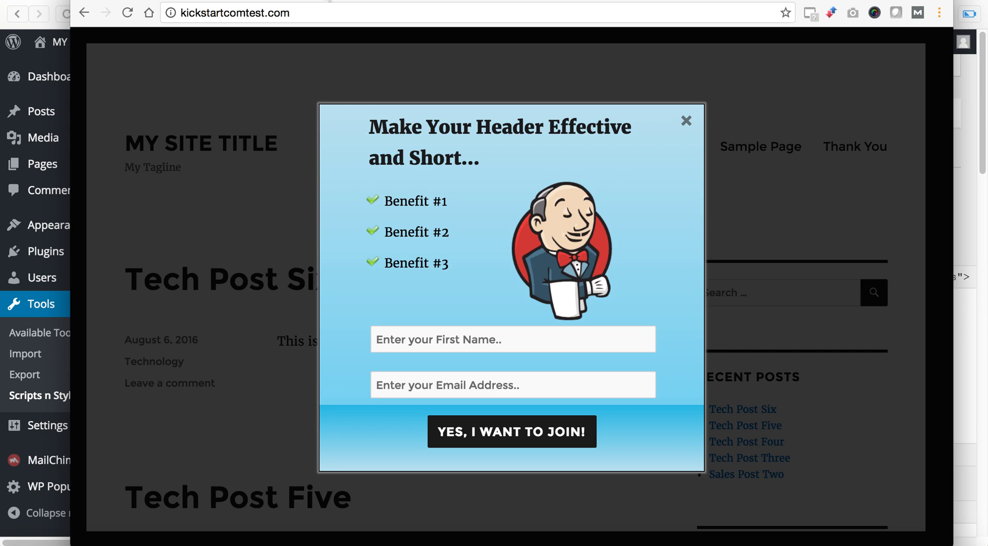
pyautogui.press('super+t')
pyautogui.write('popu')
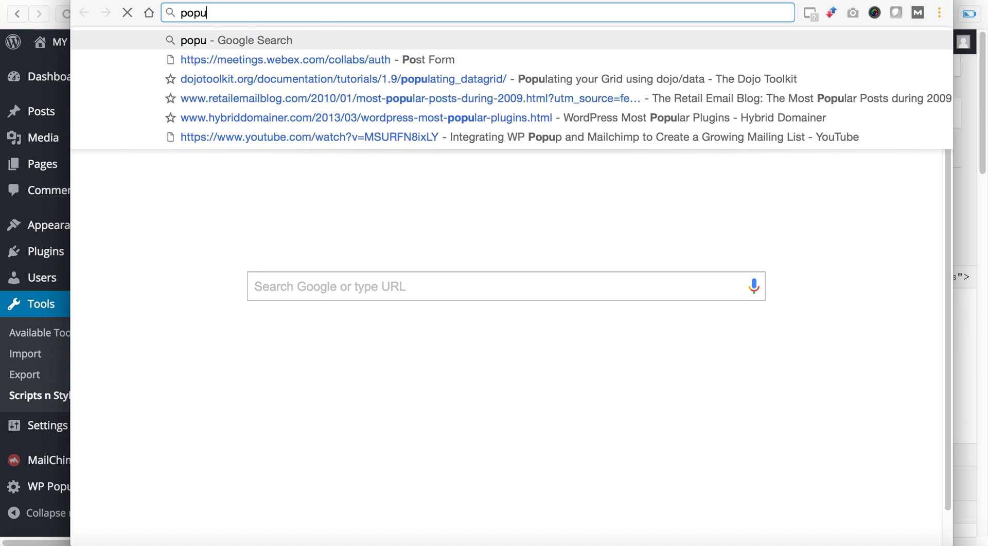
pyautogui.write('p domain')
pyautogui.press('BackSpace')
pyautogui.press('BackSpace')
pyautogui.press('BackSpace')
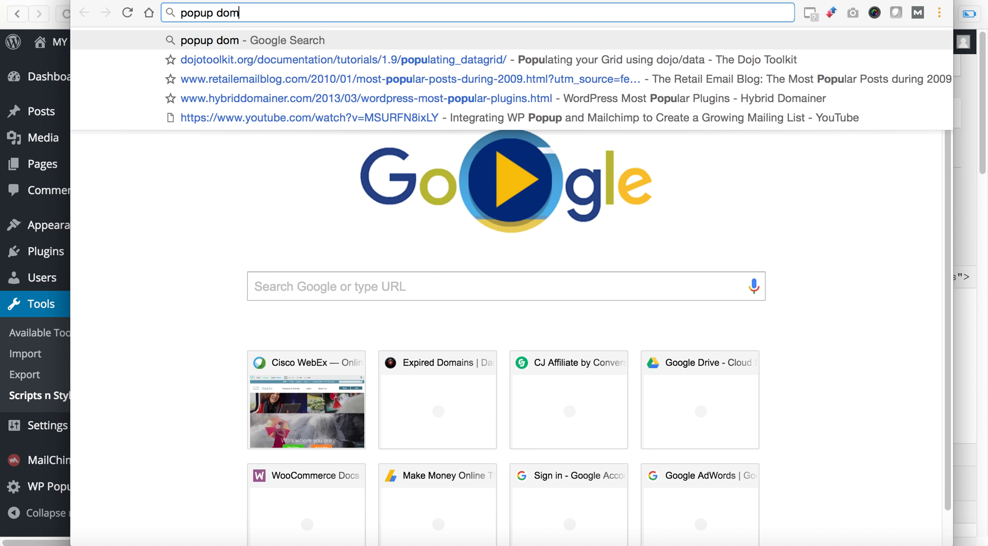
pyautogui.write('ination')
pyautogui.press('Return')
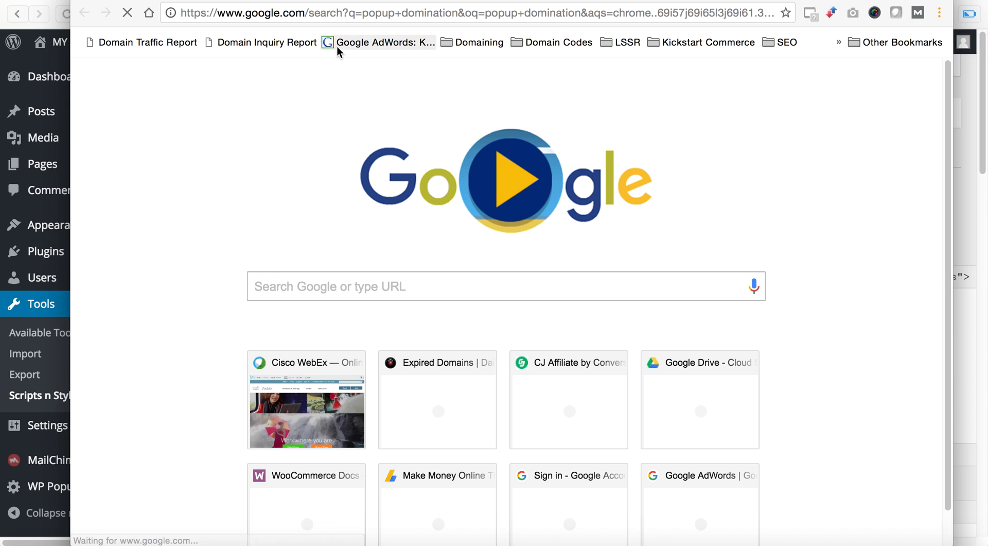
pyautogui.click(274, 170)
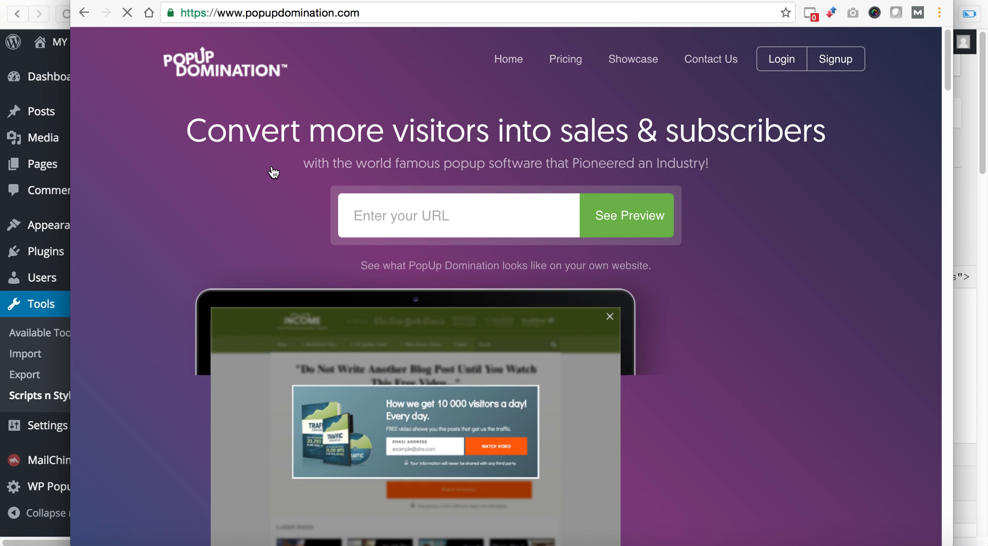
pyautogui.scroll(-8, 306, 201)
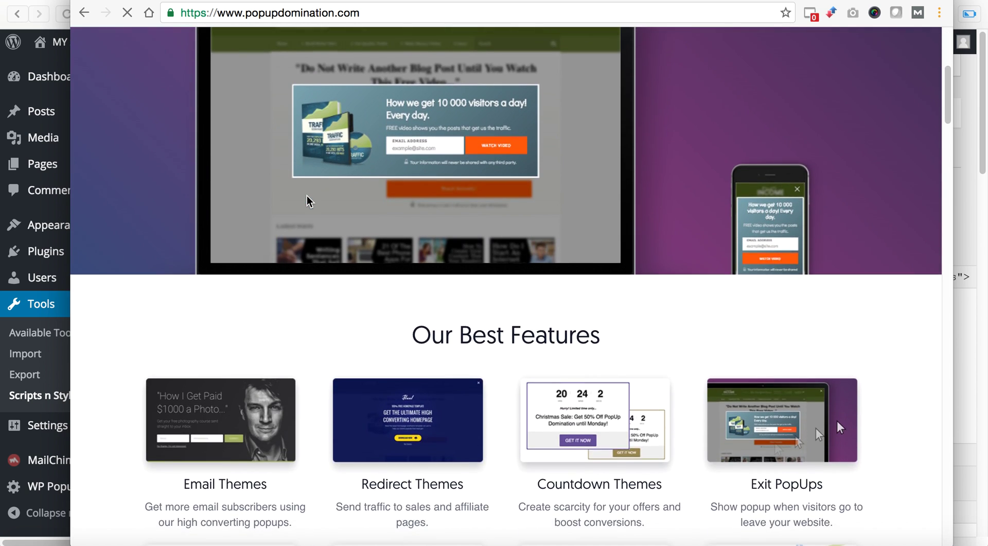
pyautogui.scroll(8, 307, 201)
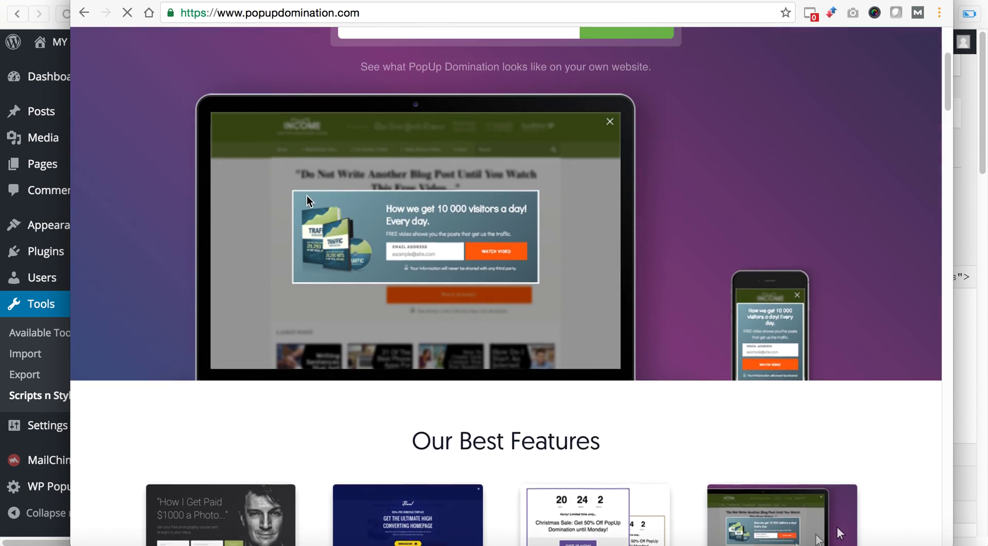